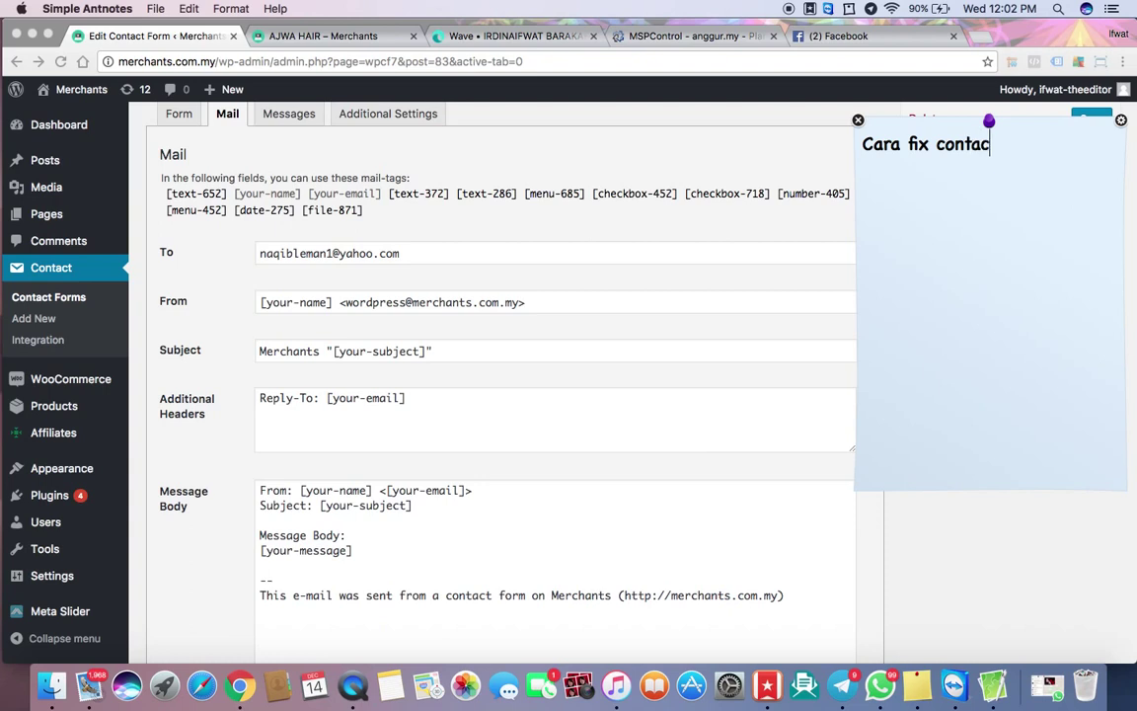
Complete the sticky note's title as "Cara fix contact form." and start a paragraph below it with "Details email yg diterima akan".
type("form.")
key("Return")
type("Details")
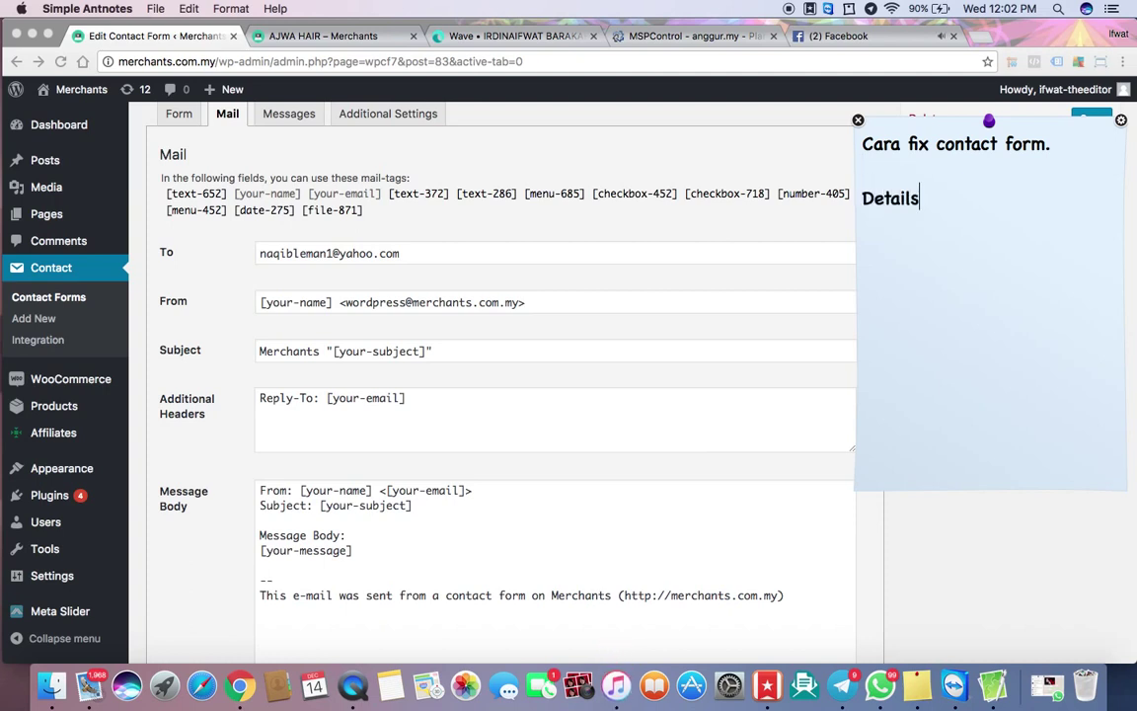
type(" email yg diterimam")
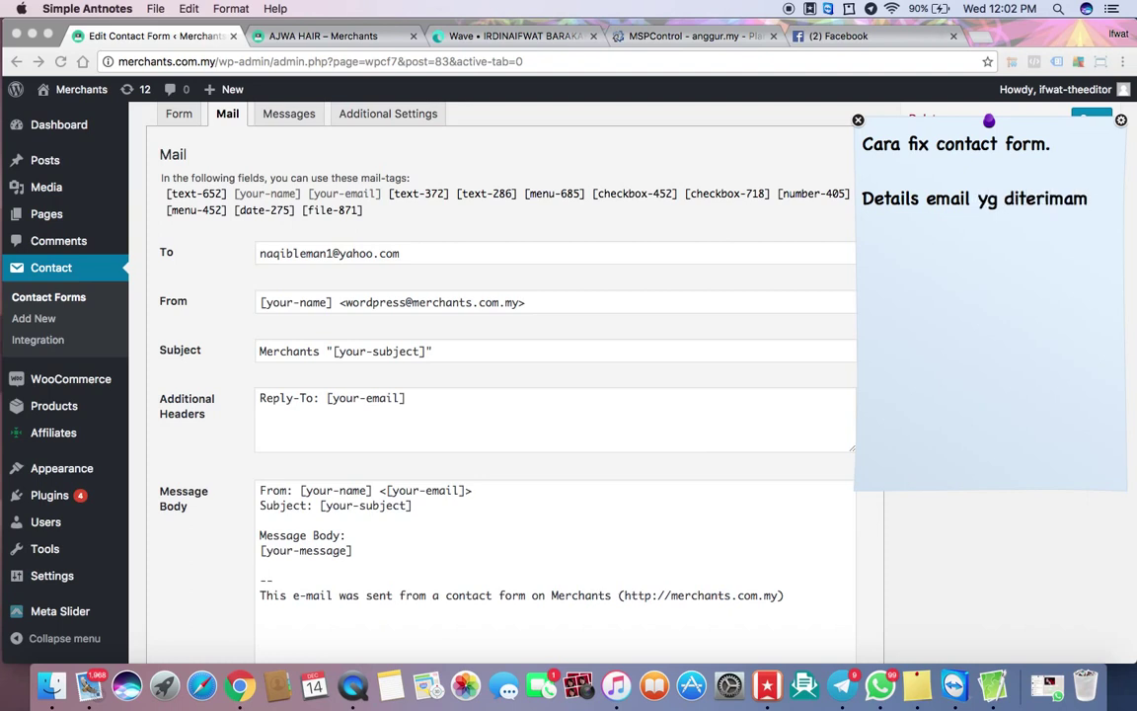
key("BackSpace")
type("akan ")
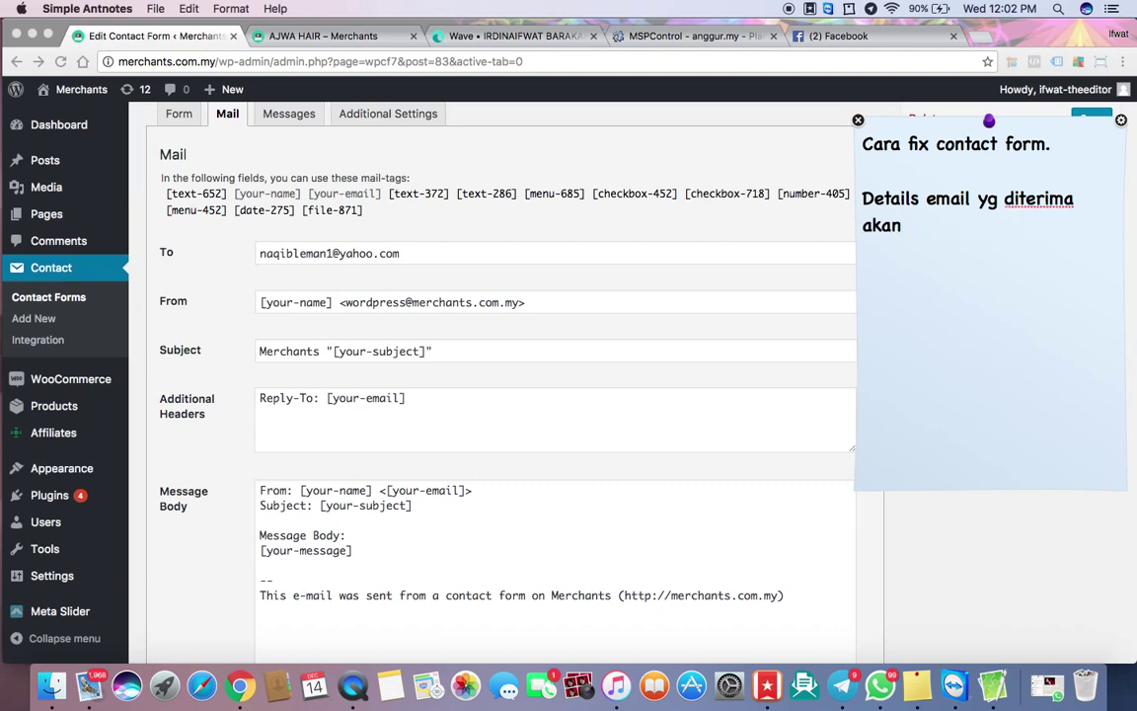
Continue the note's sentence with "ikut apa yang telah", correcting the misspelled words.
type("ikut apa yang ")
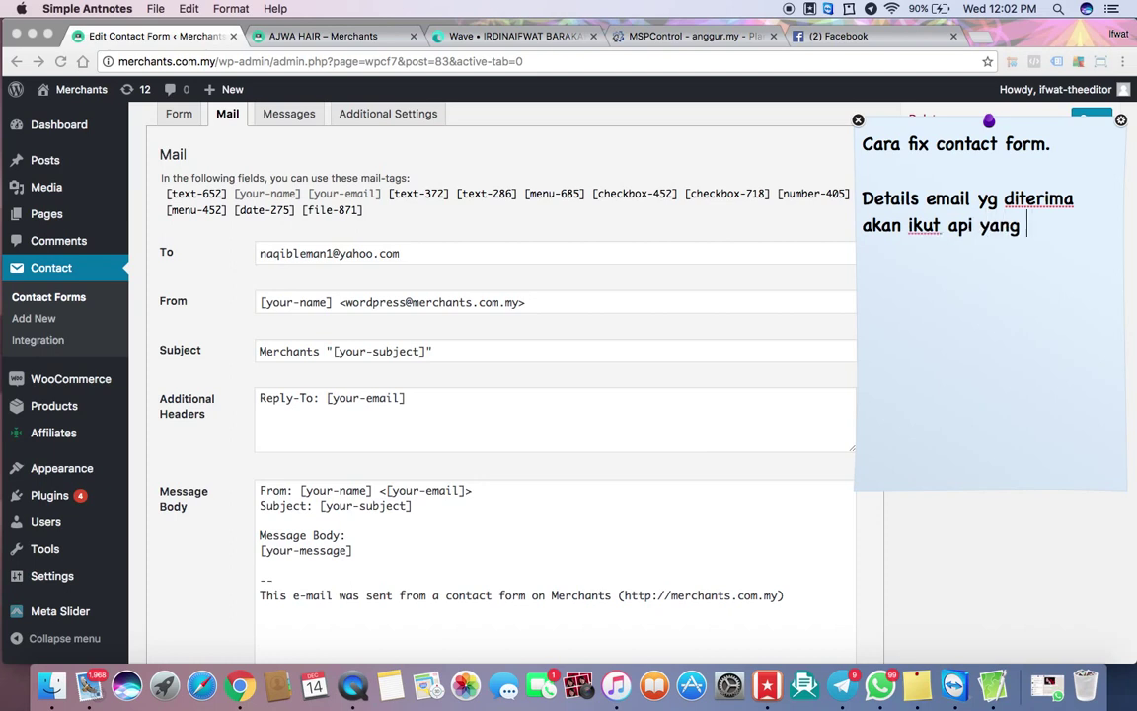
type("tela")
key("BackSpace")
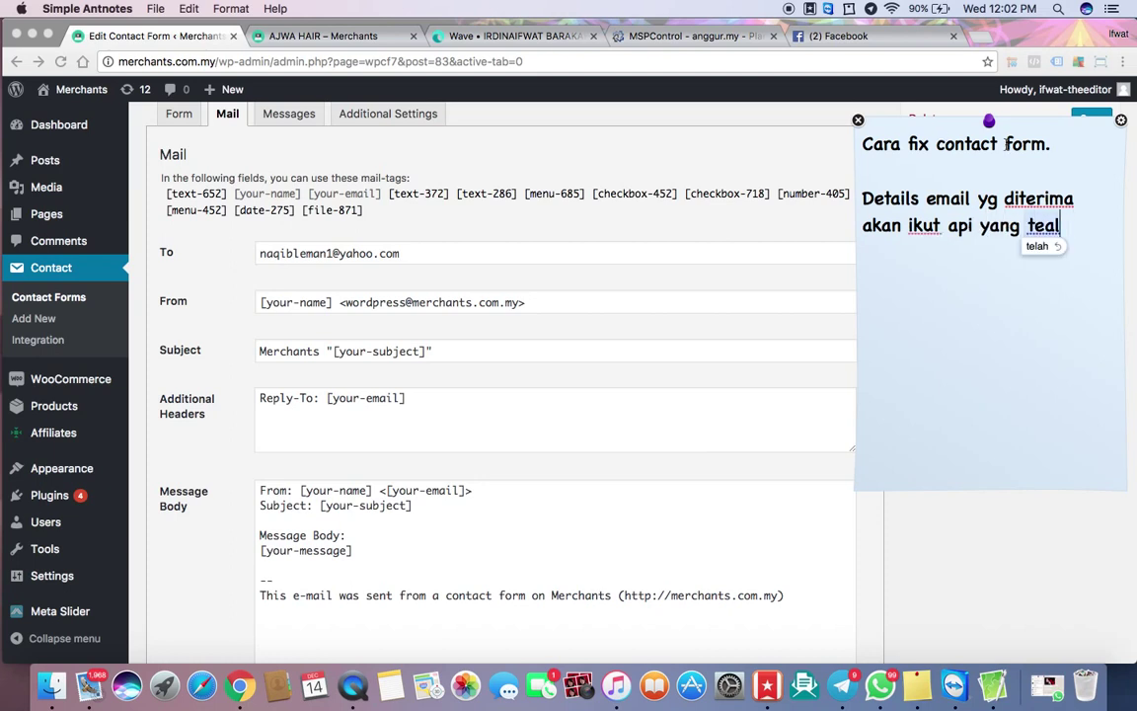
left_click(1052, 249)
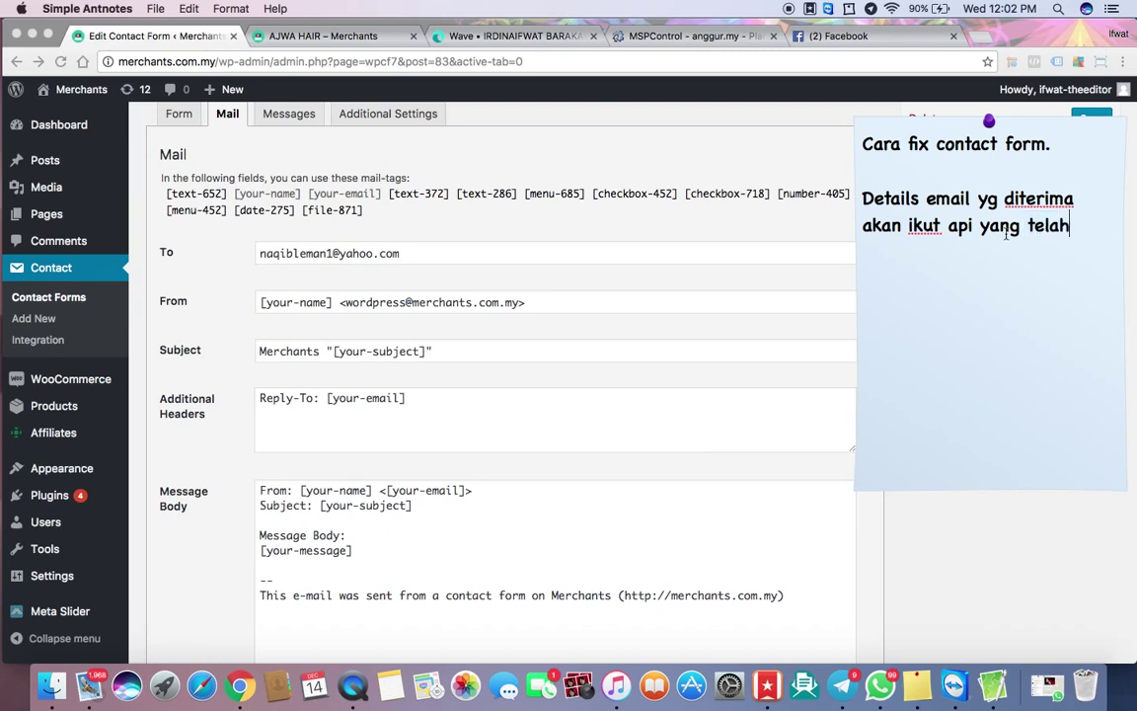
left_click(971, 225)
left_click(956, 250)
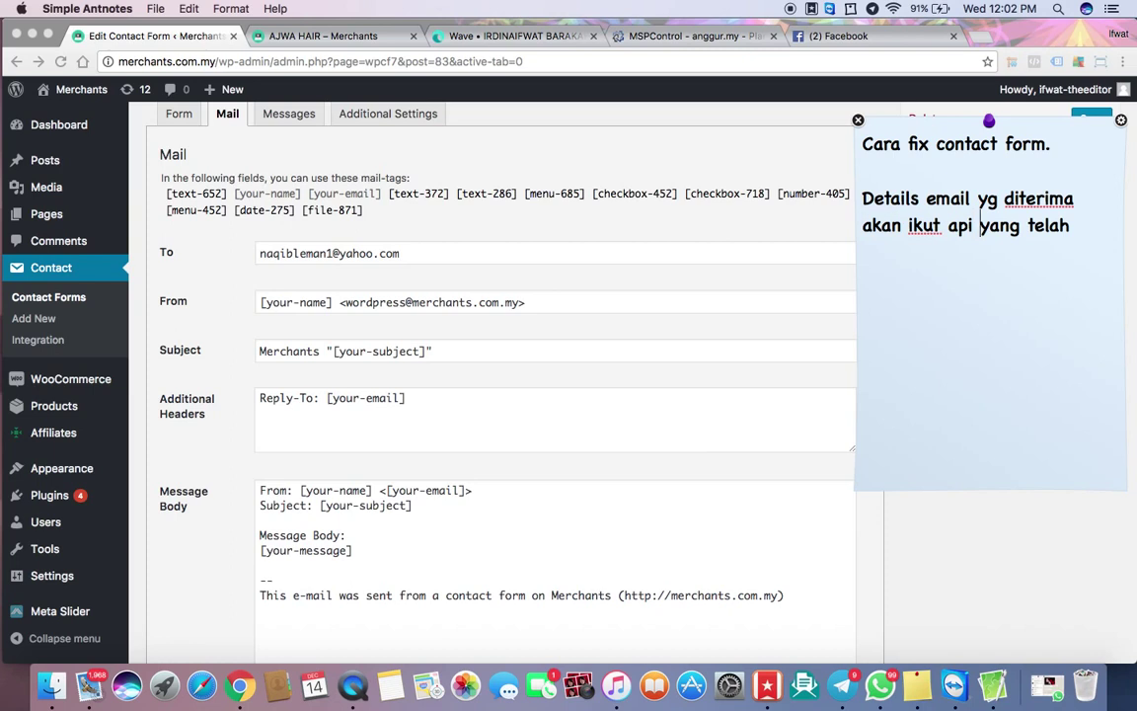
key("Left")
left_click(955, 249)
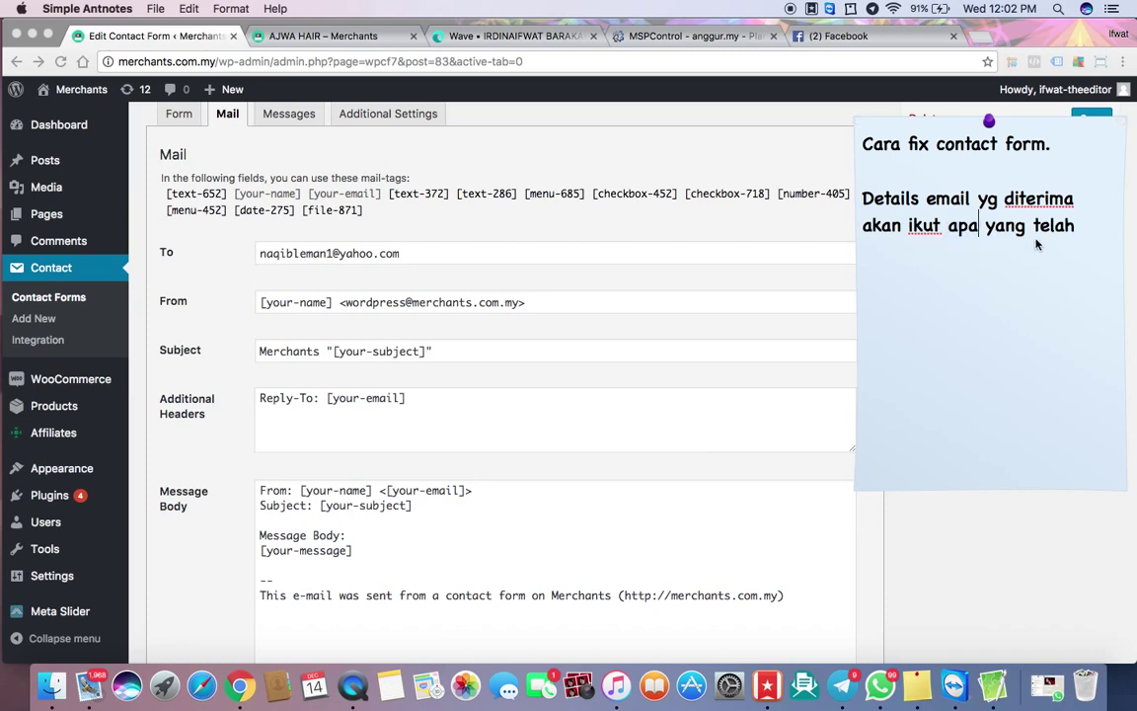
Finish the note's sentence with "di set kan disini", restoring the spelling of the last word.
left_click(1078, 225)
type("di s")
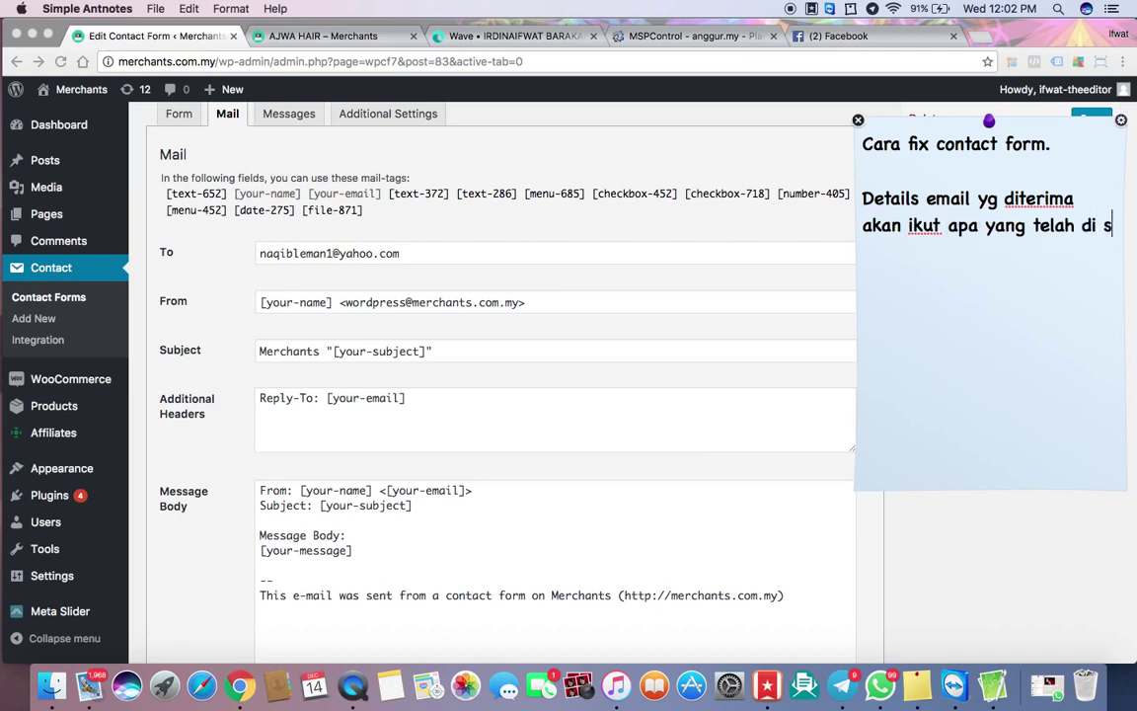
type("et kan disini")
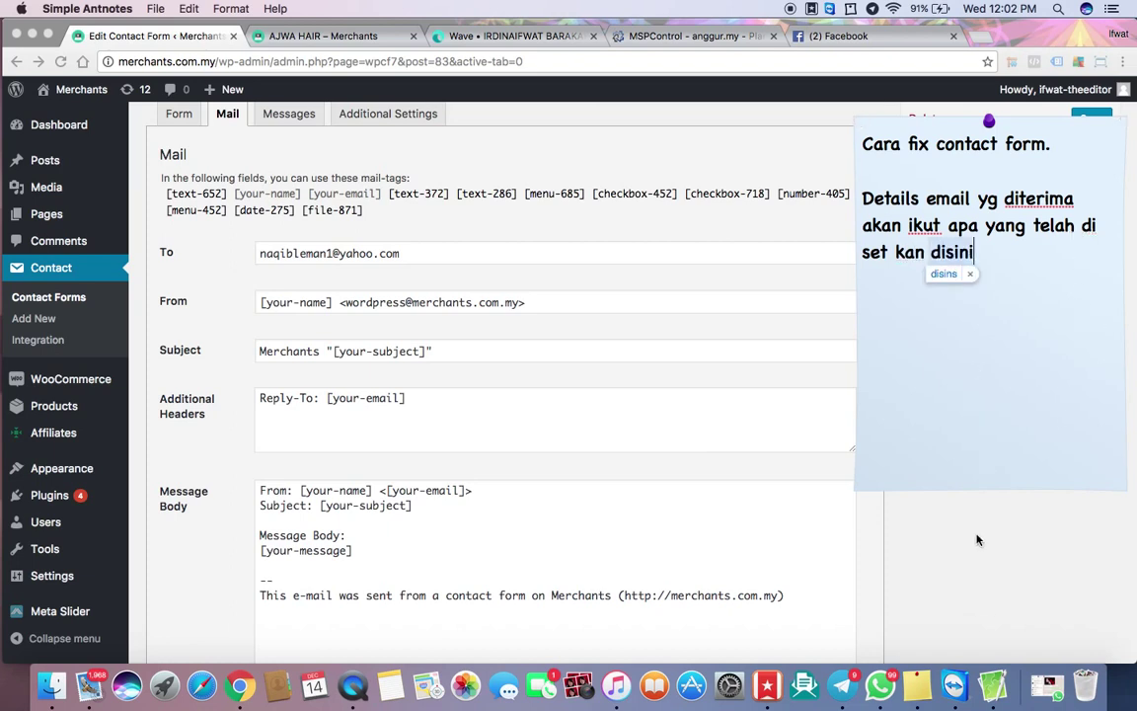
left_click(962, 565)
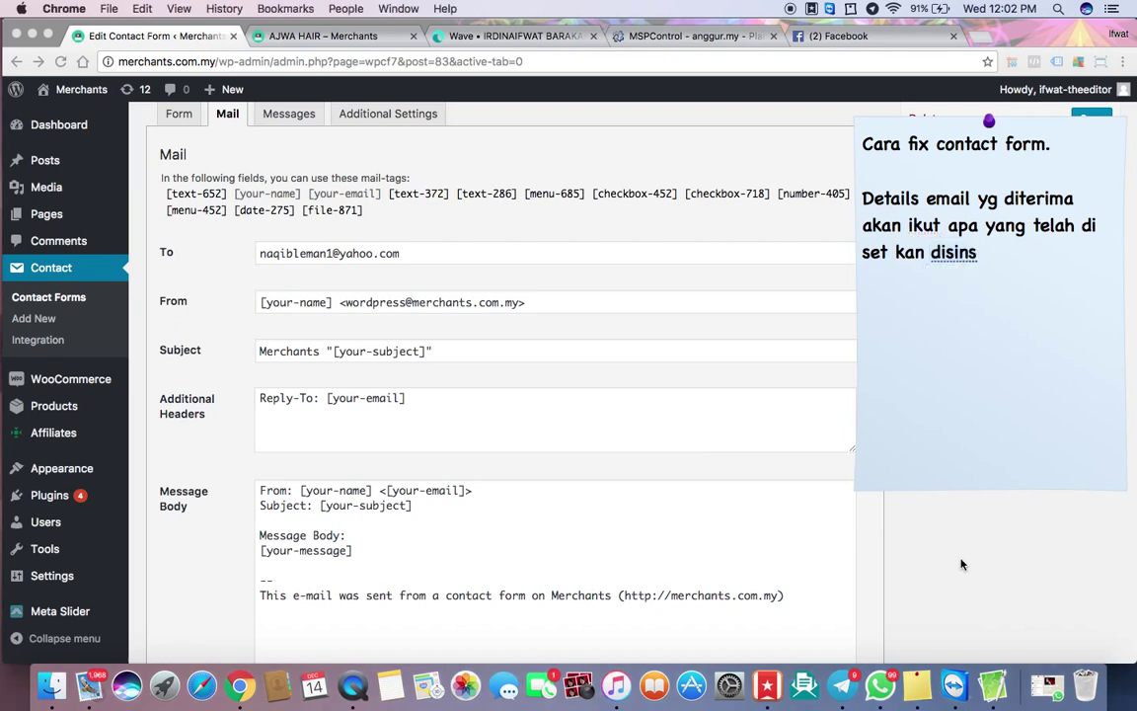
left_click(1000, 278)
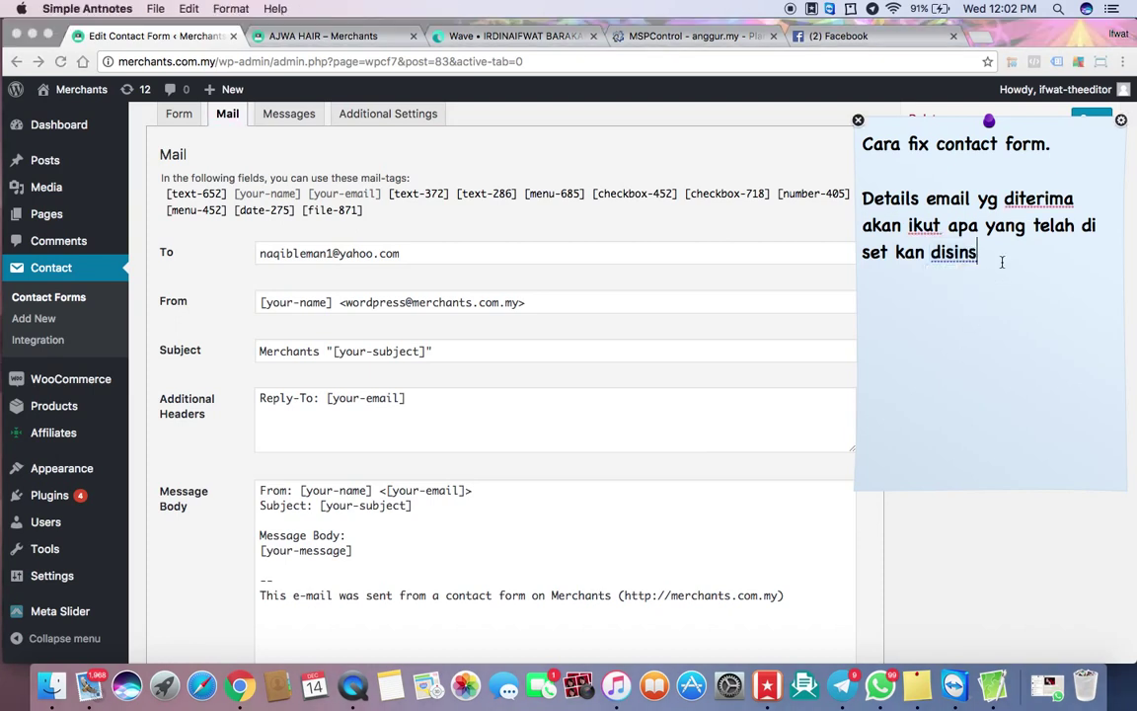
key("BackSpace")
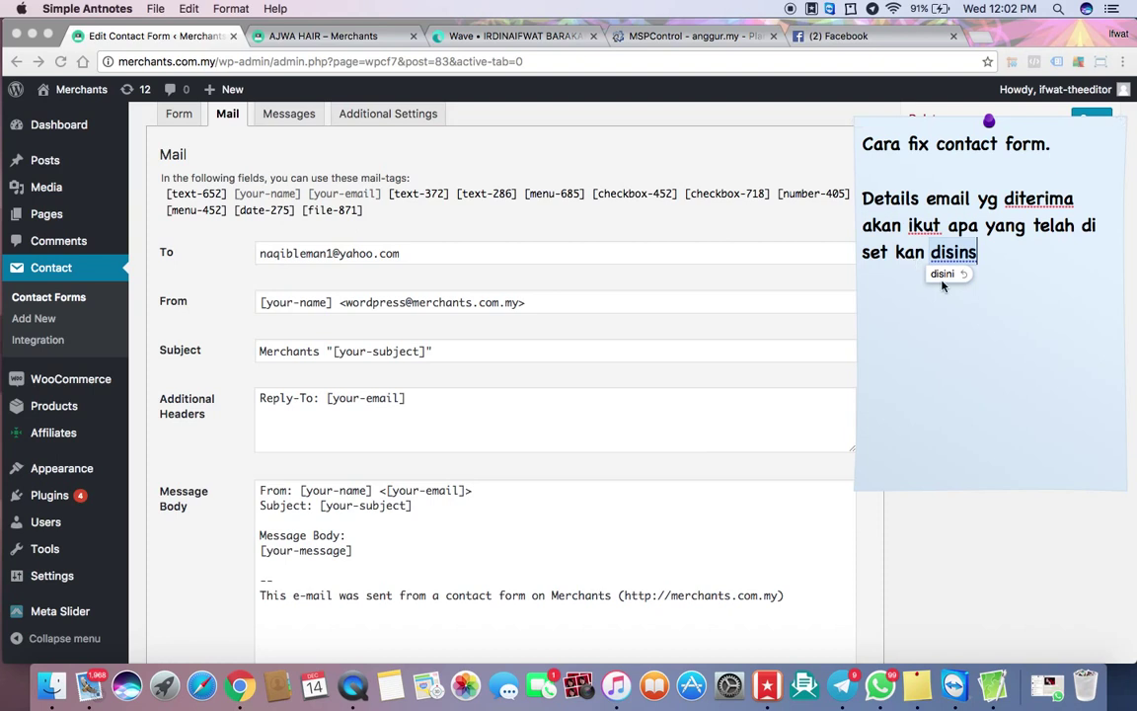
left_click(941, 272)
left_click(815, 565)
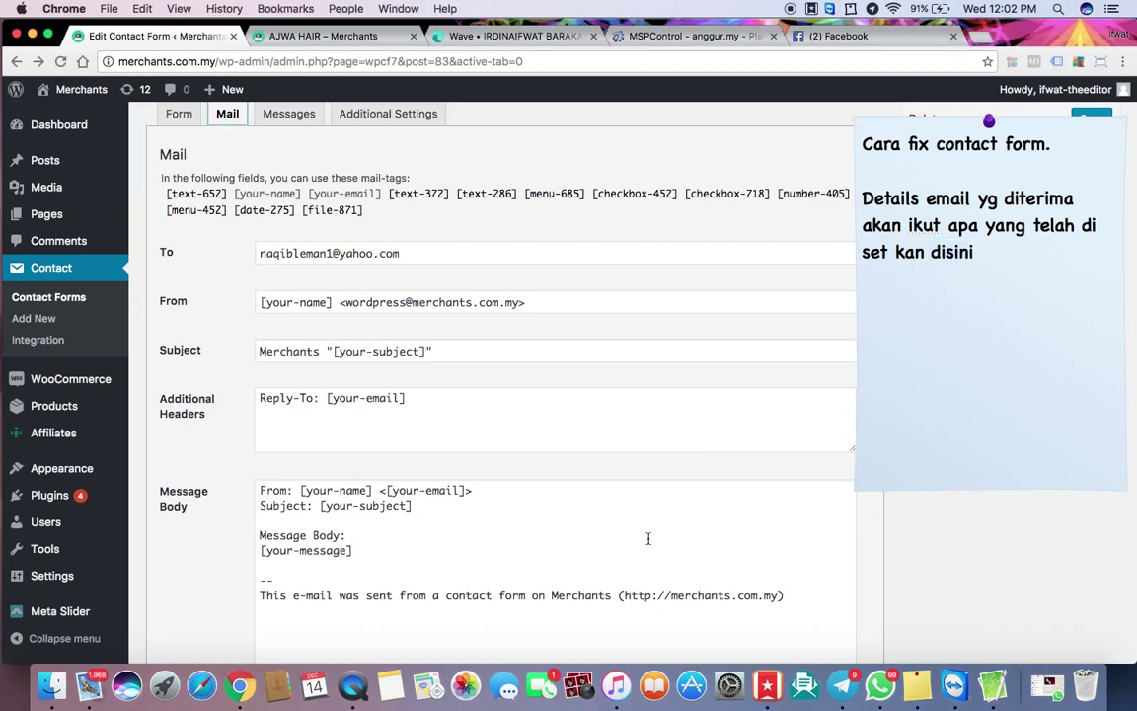
Highlight the whole Message Body template and add the note paragraph "Ni adalah email yg owner akan terima bila visitor click submit.".
scroll(649, 538, "down", 5)
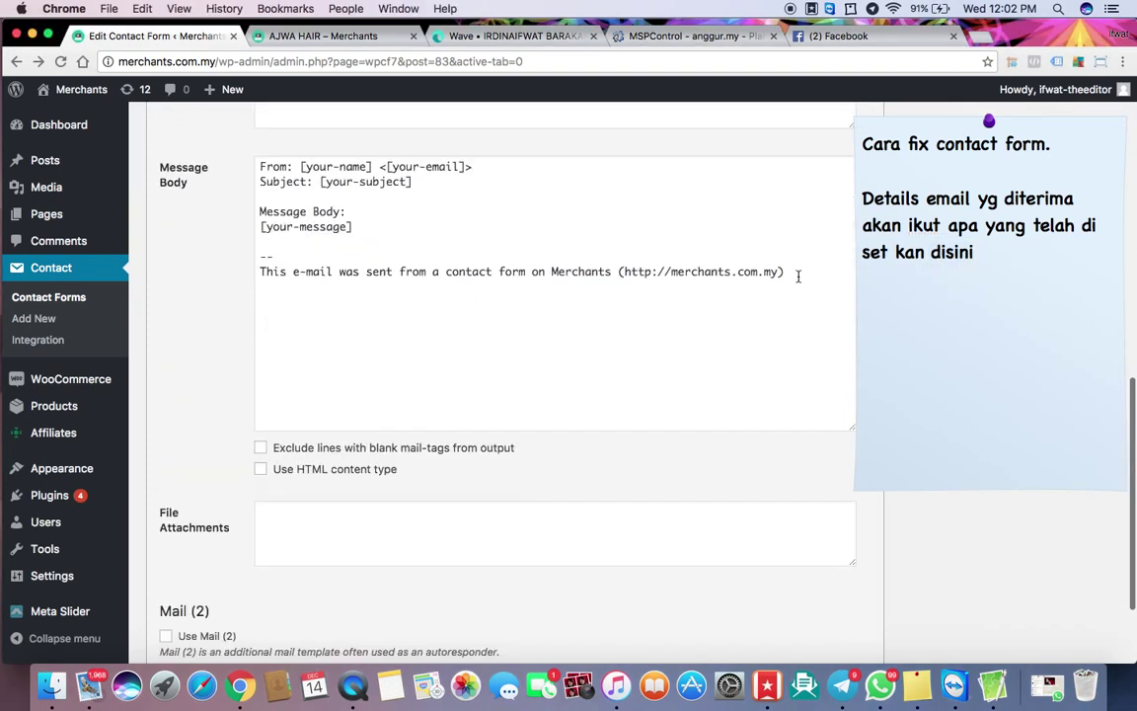
left_click_drag(798, 277, 249, 164)
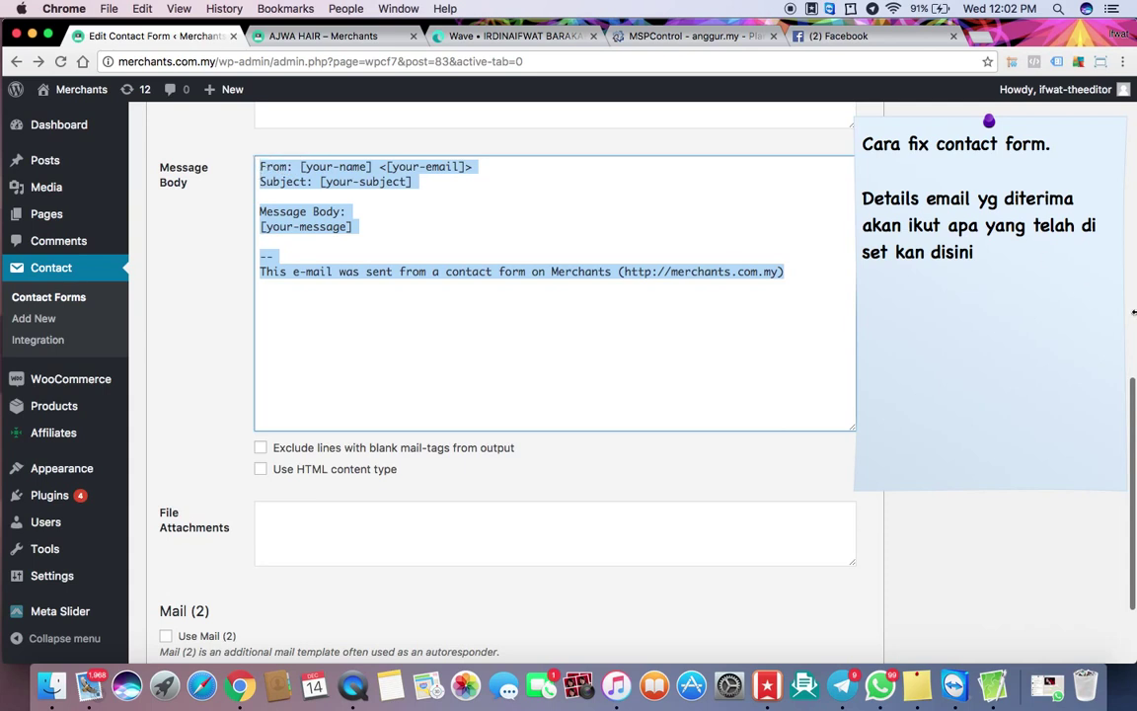
left_click(1025, 253)
key("Return")
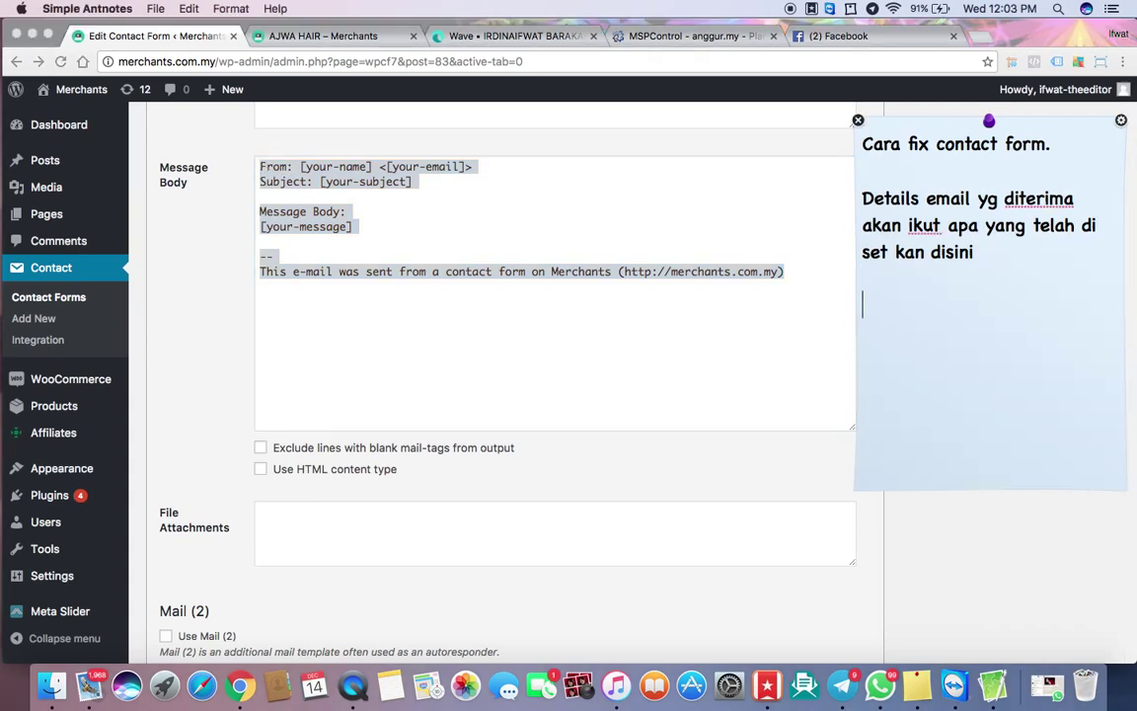
type("Ni adalah email ")
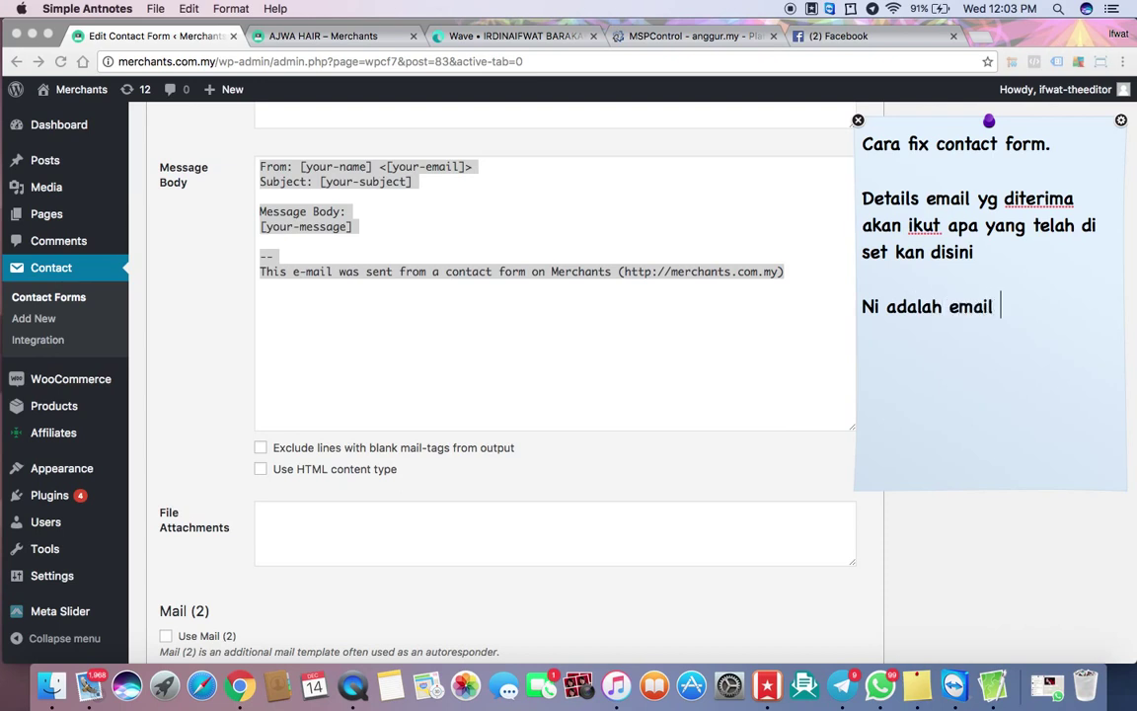
type("yg owner a")
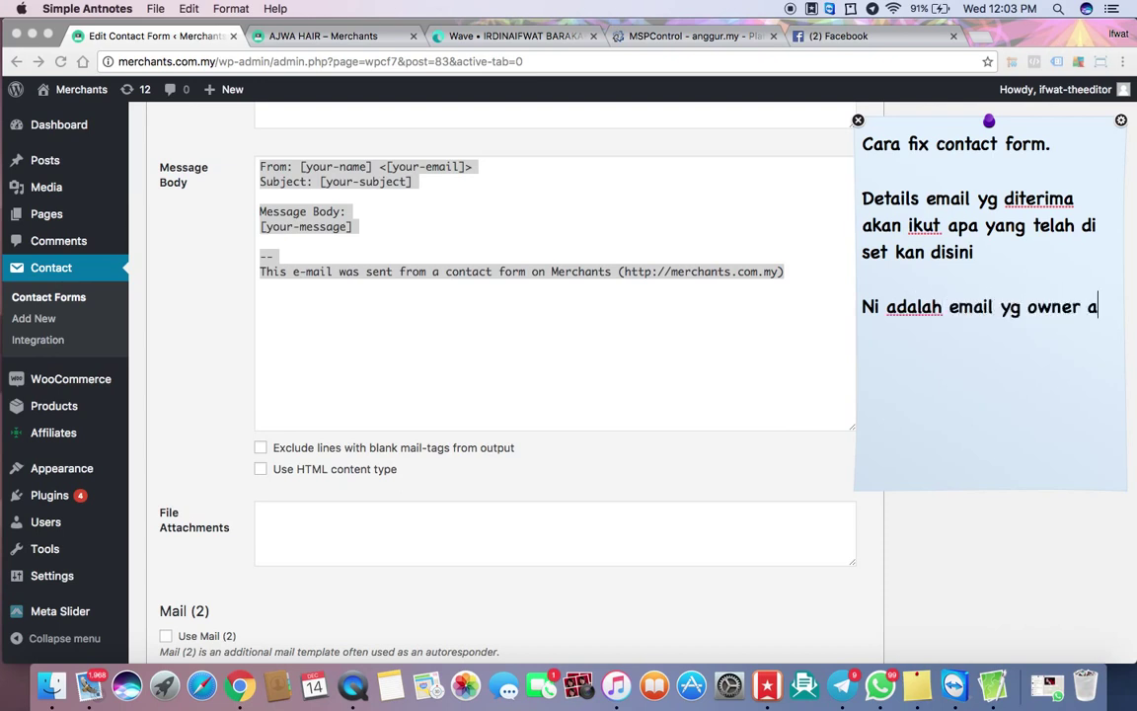
type("kan teri")
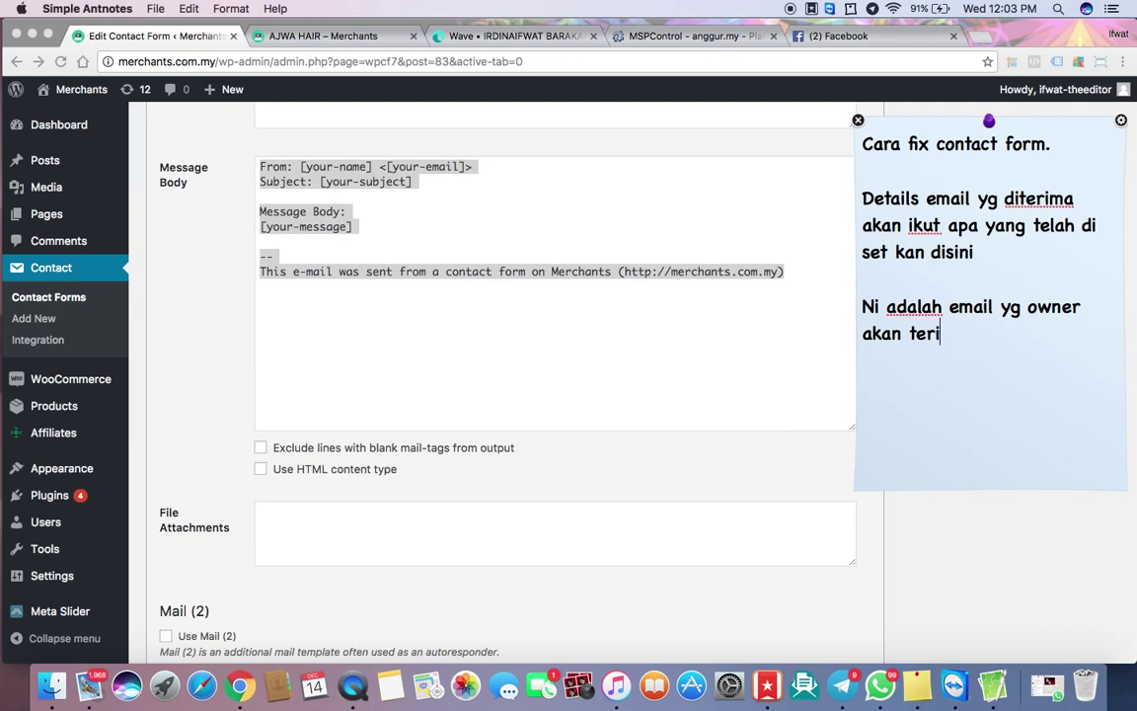
type("ma bila visit")
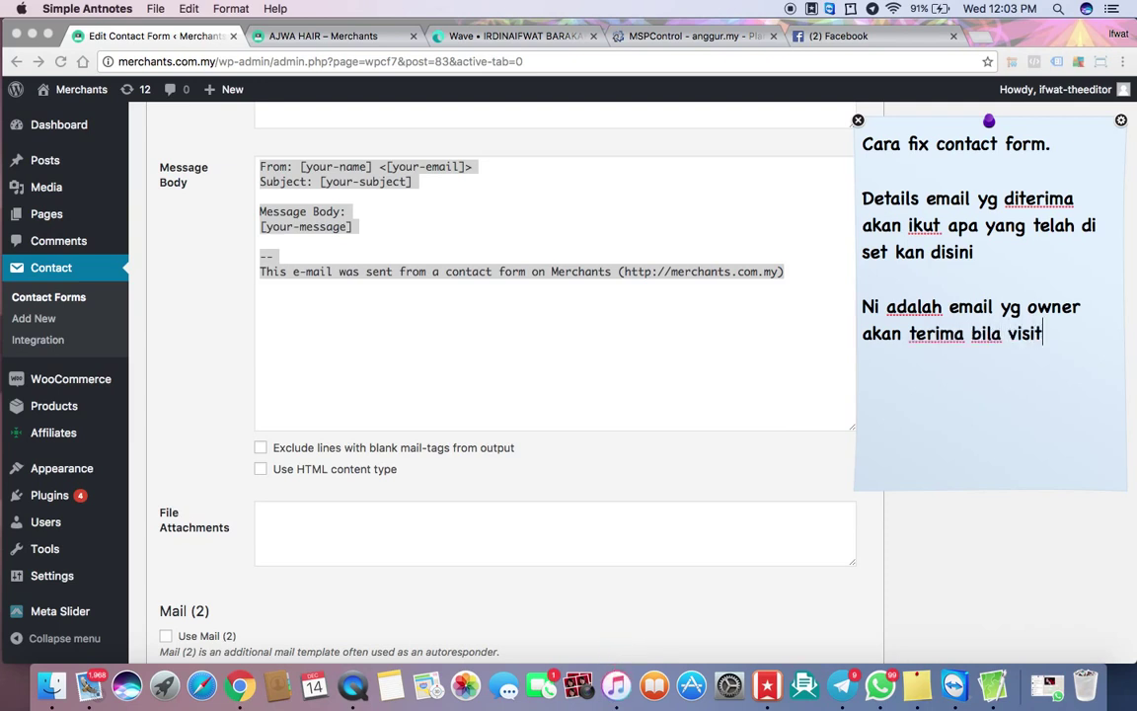
type("ro")
key("BackSpace")
key("BackSpace")
type("or click submit")
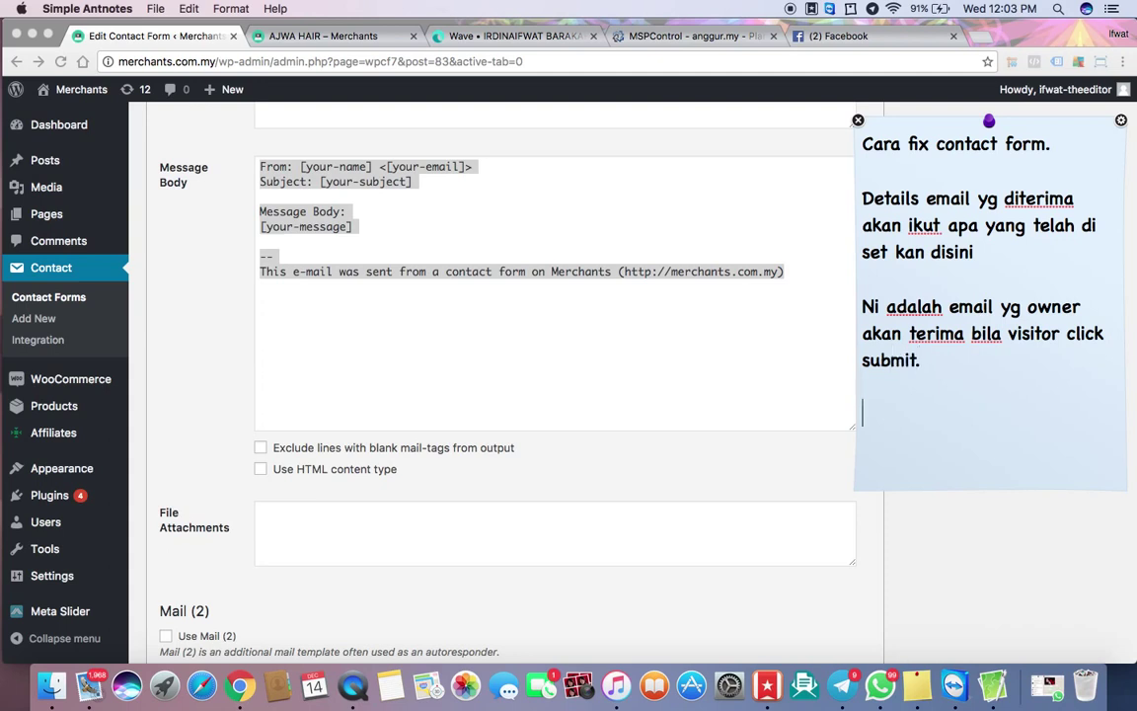
type(".")
Start a new paragraph in the note with "Jadi bila setiap".
key("Return")
key("Return")
type("Ja")
type("di dia")
key("BackSpace")
type("dia")
key("BackSpace")
key("BackSpace")
key("BackSpace")
type("bila setiap")
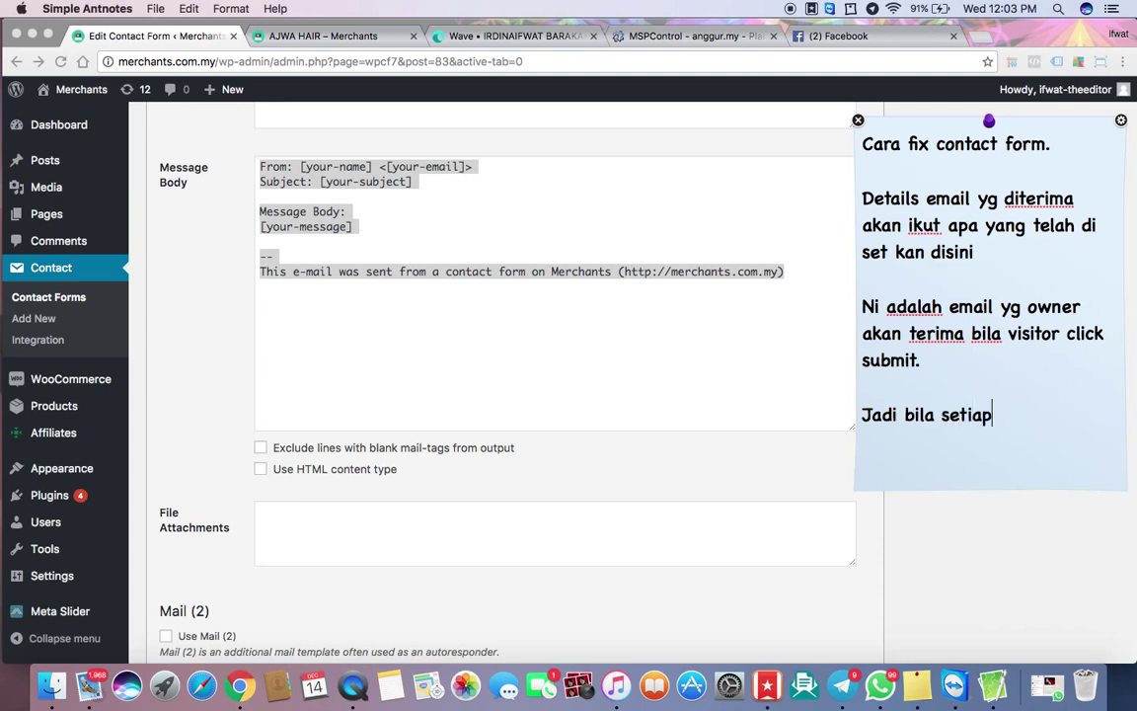
Complete the note's last paragraph with "kali tambah form baru admin perlu edit email template ni".
type(" kali tam")
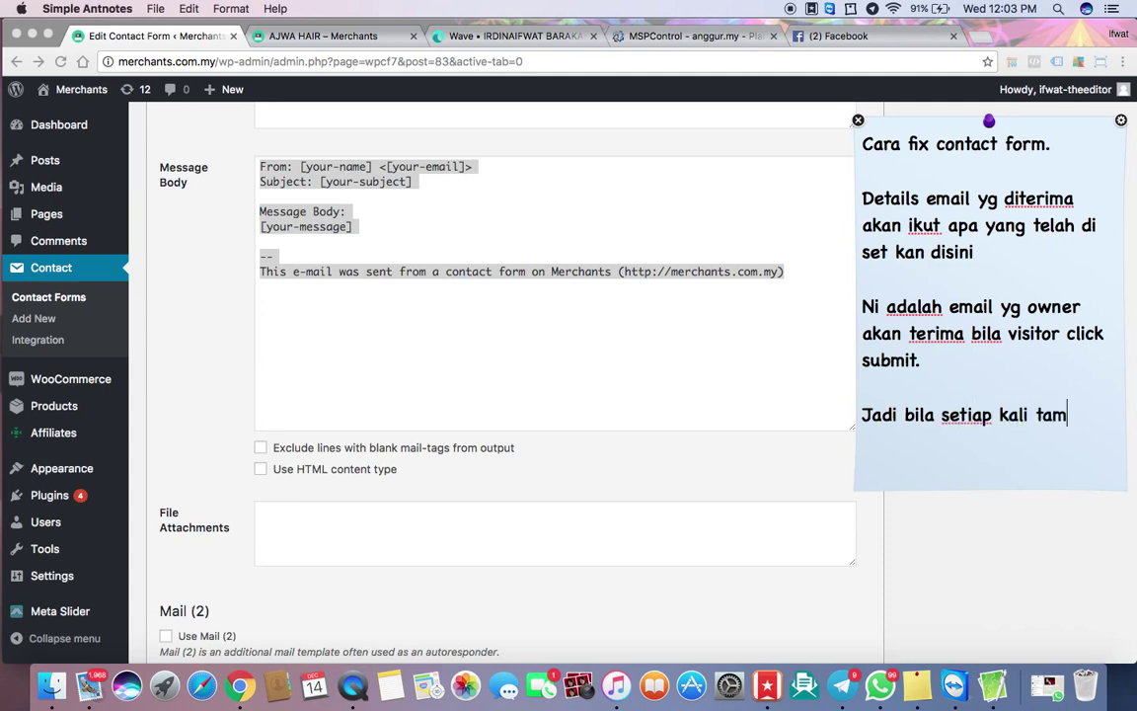
type("bah form")
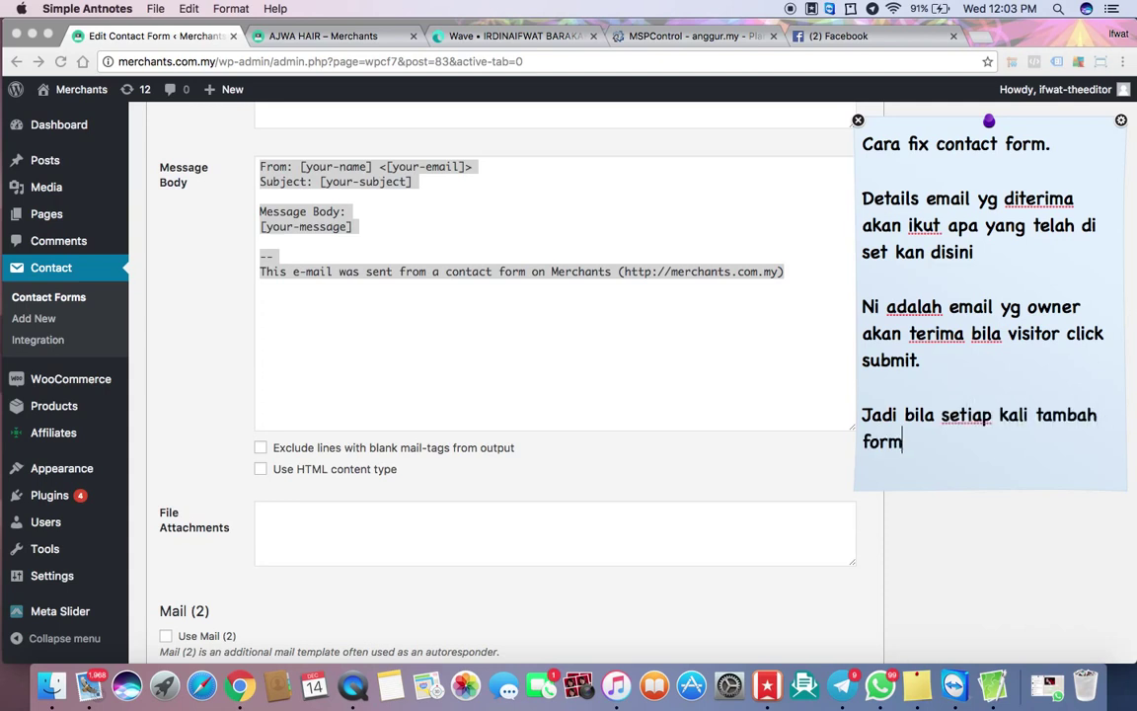
type(" baru admin")
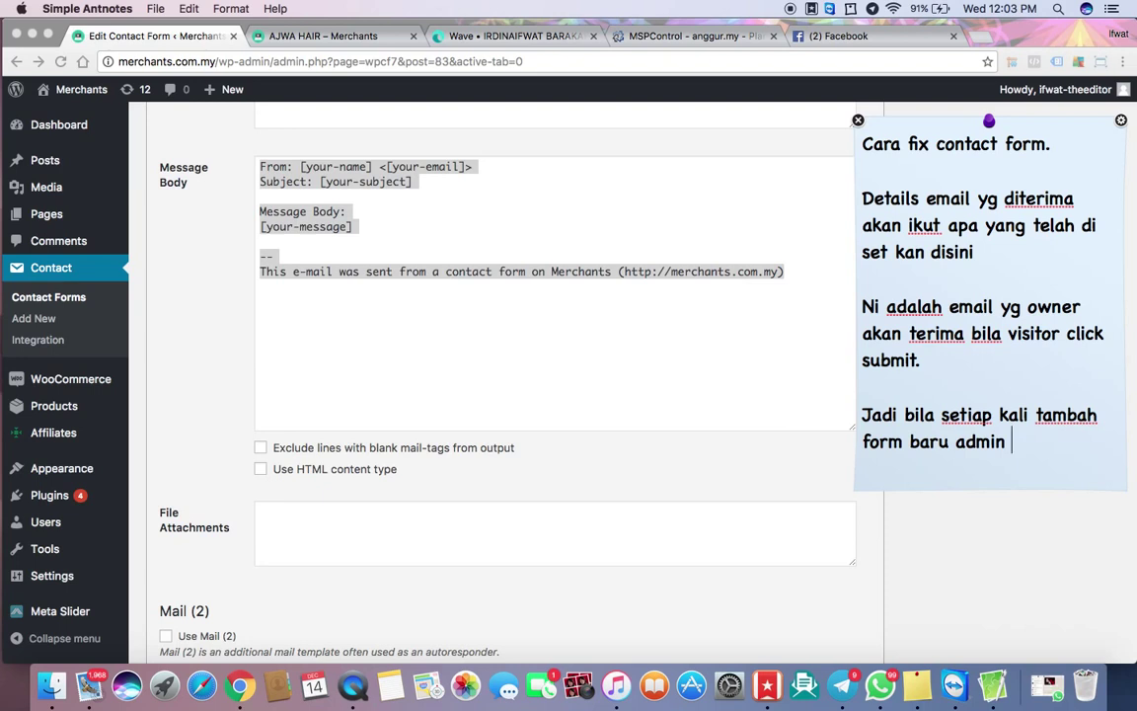
type(" perlu edit emai")
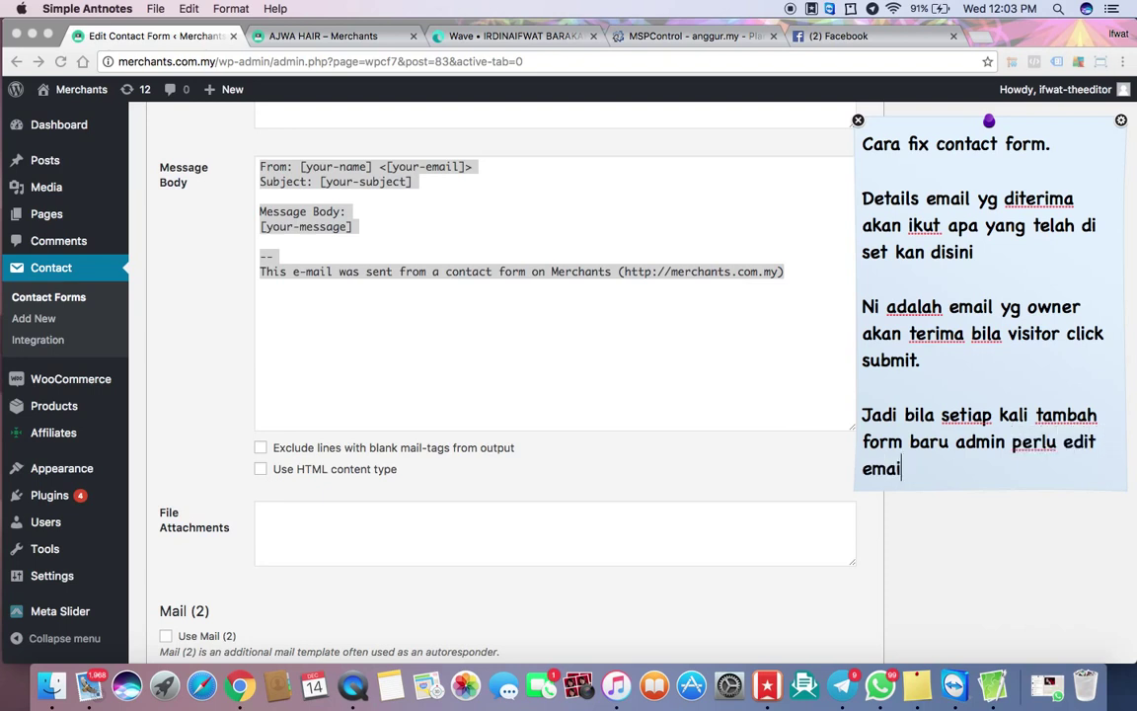
type("l templk")
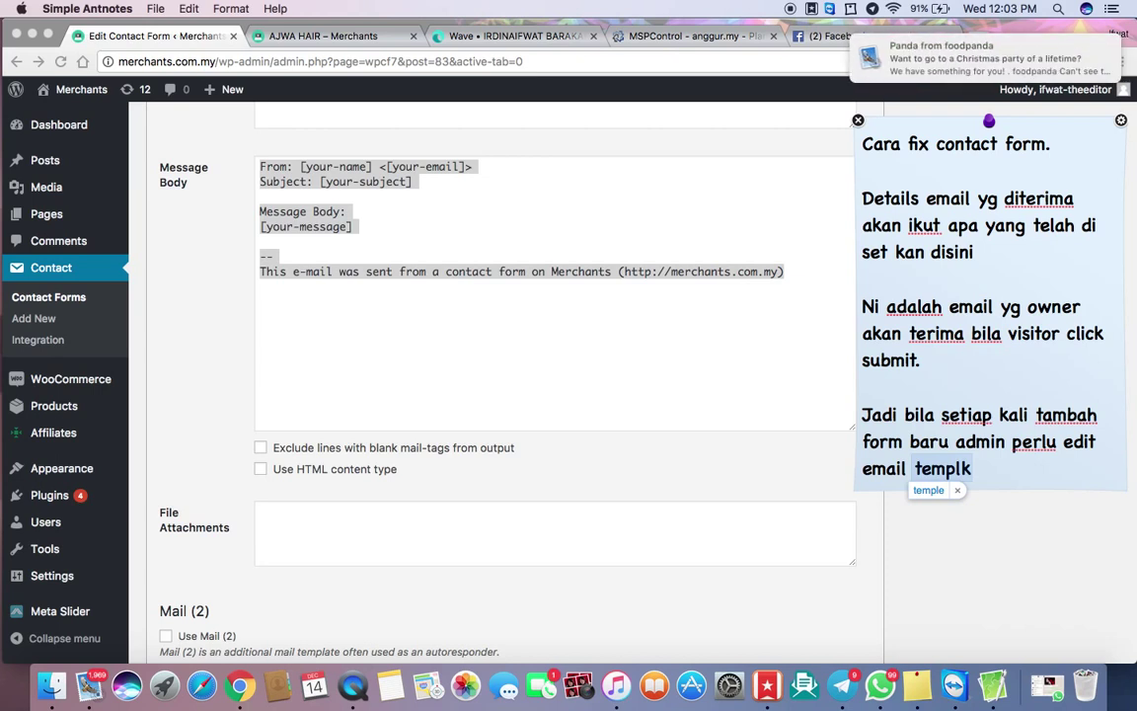
key("BackSpace")
type("ate")
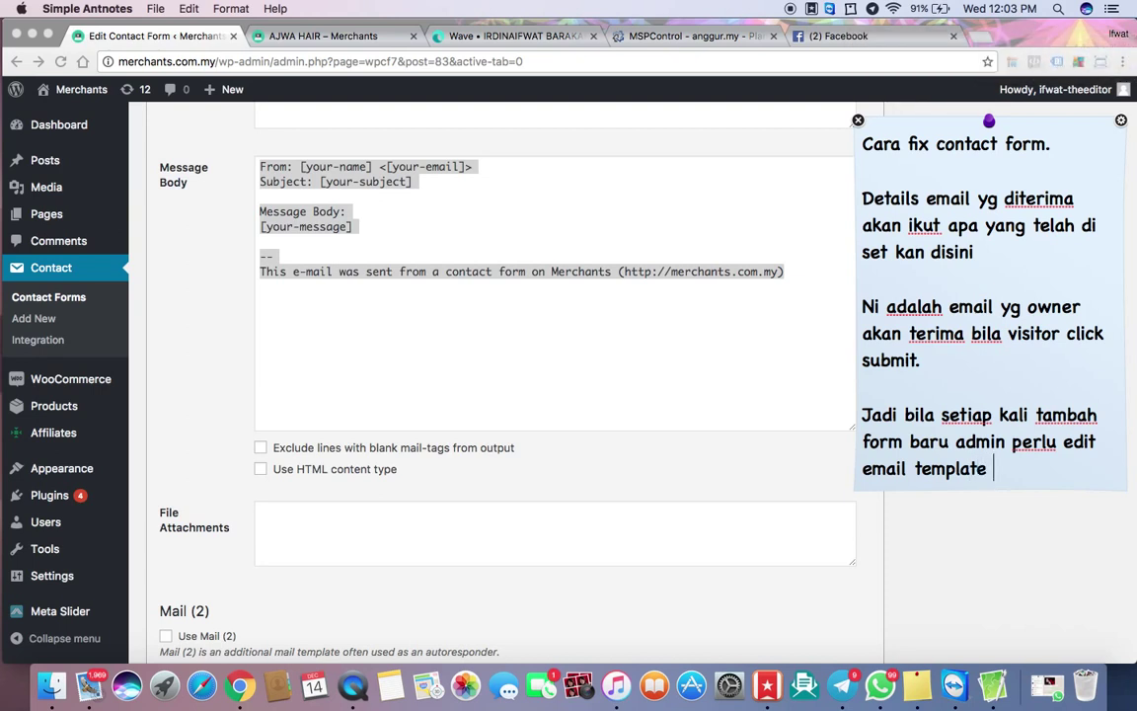
type(" ni")
key("Return")
Return to the contact form's Mail settings in the browser and highlight the list of available mail-tags above the To field.
left_click(566, 251)
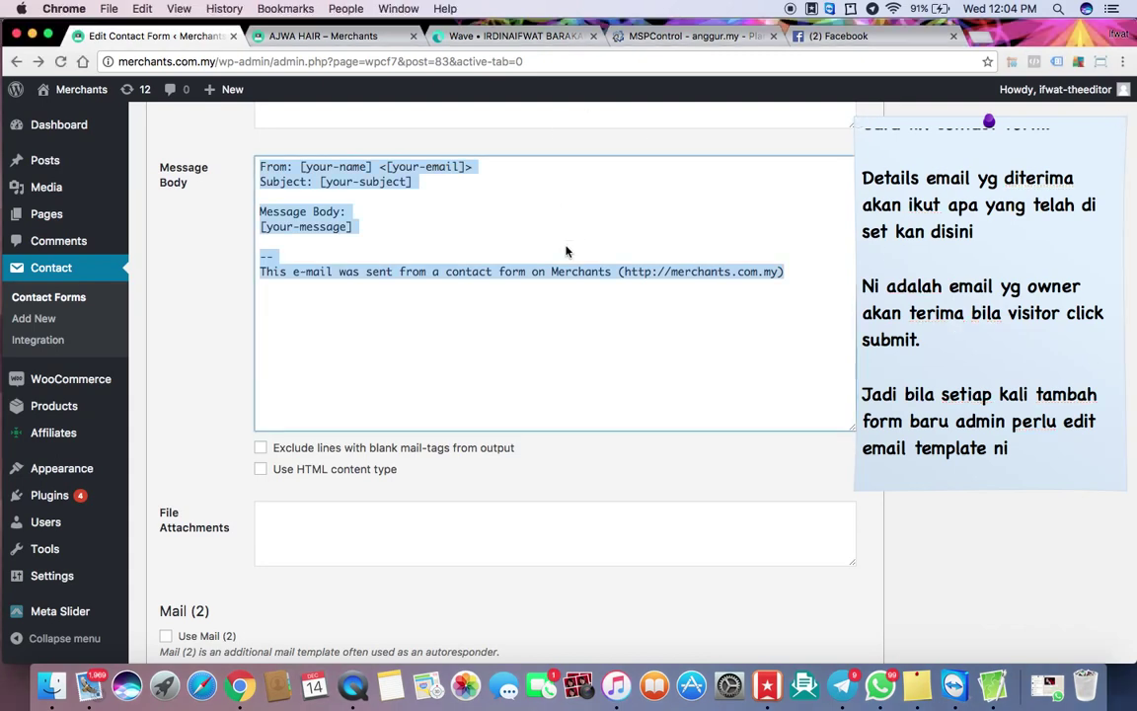
left_click(701, 334)
scroll(620, 250, "up", 8)
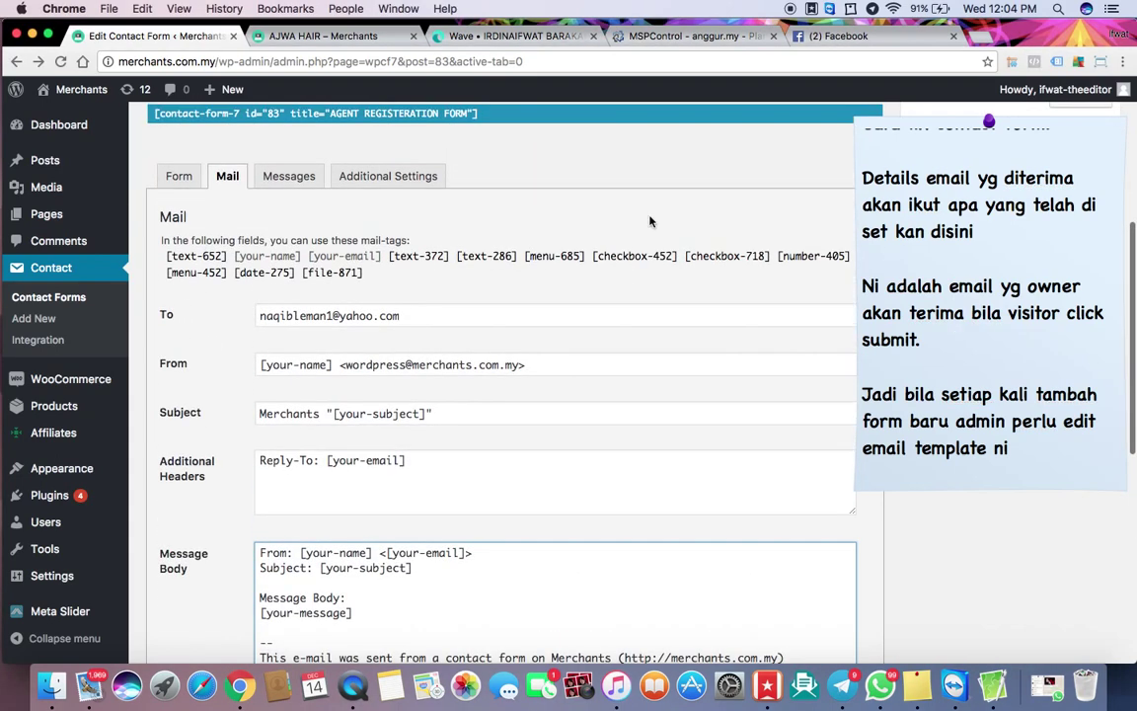
left_click(857, 246)
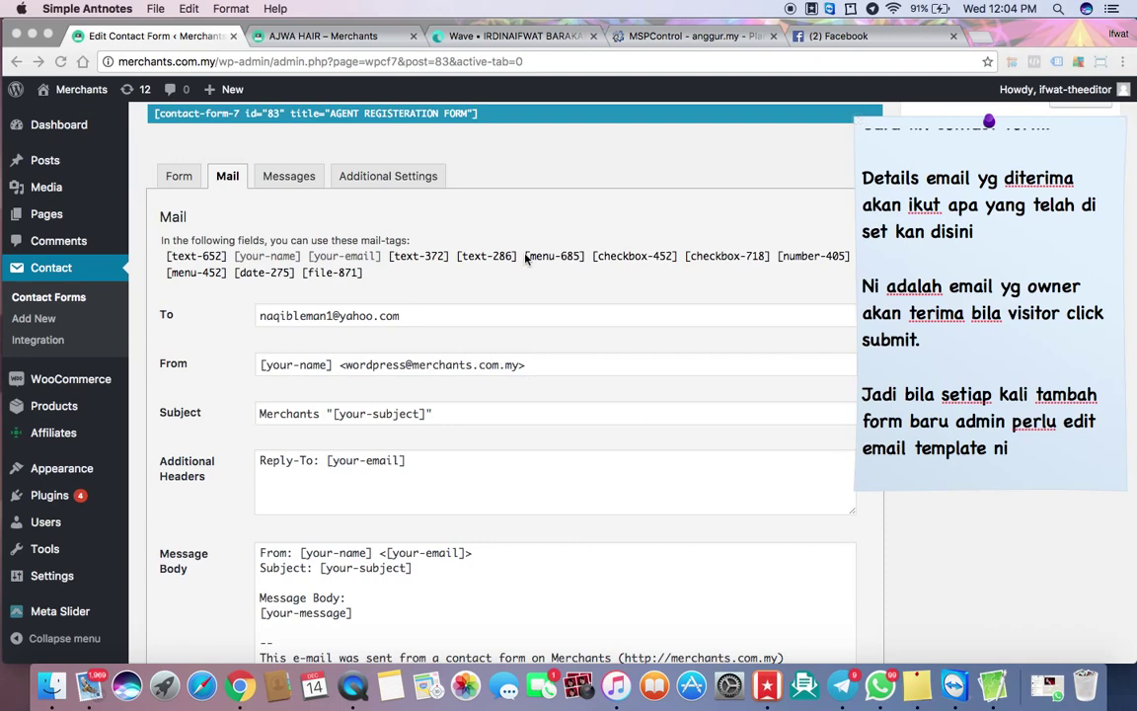
scroll(670, 599, "down", 5)
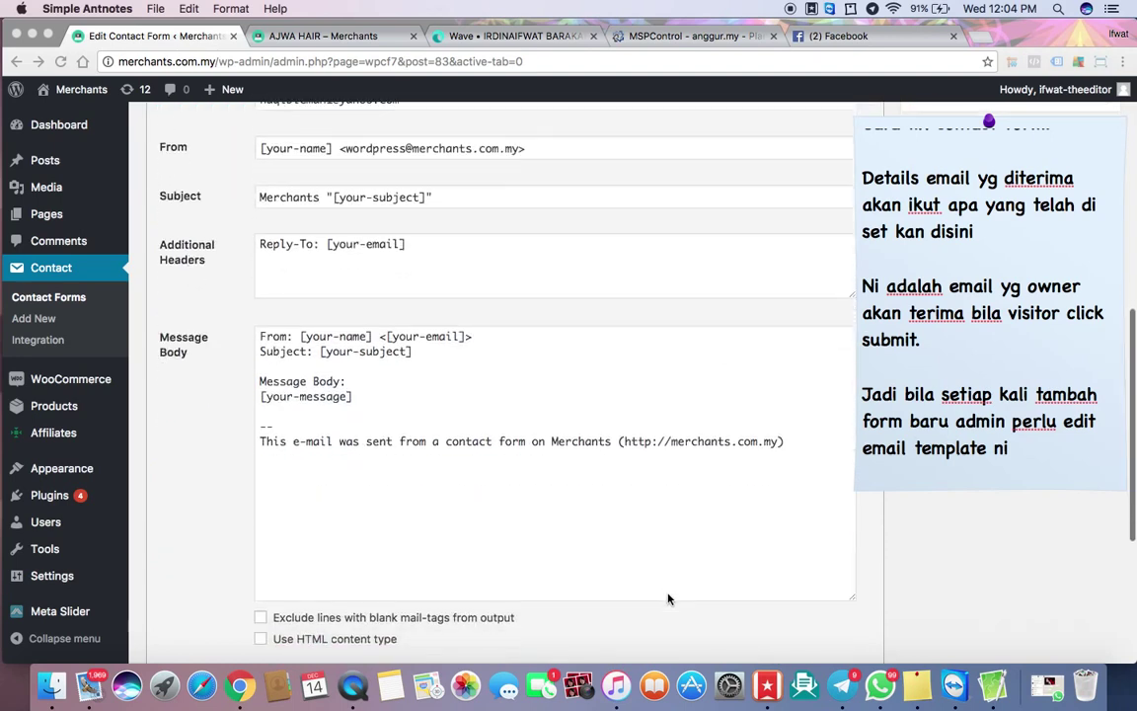
left_click(326, 373)
scroll(596, 324, "up", 4)
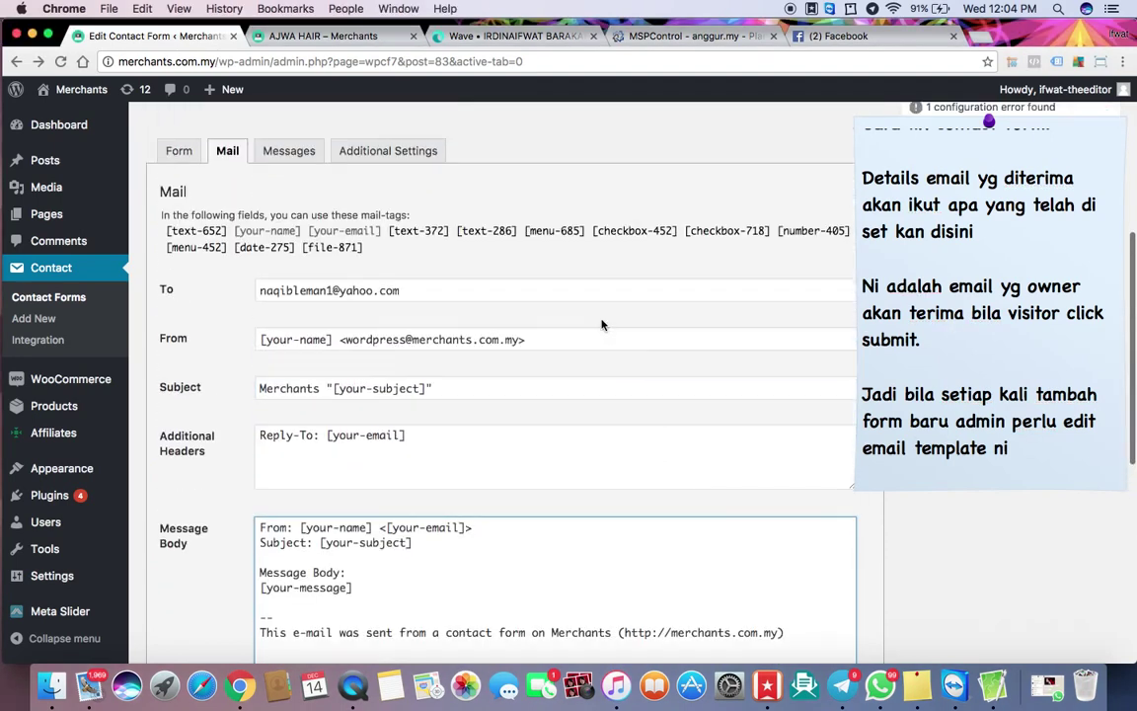
left_click_drag(363, 248, 175, 219)
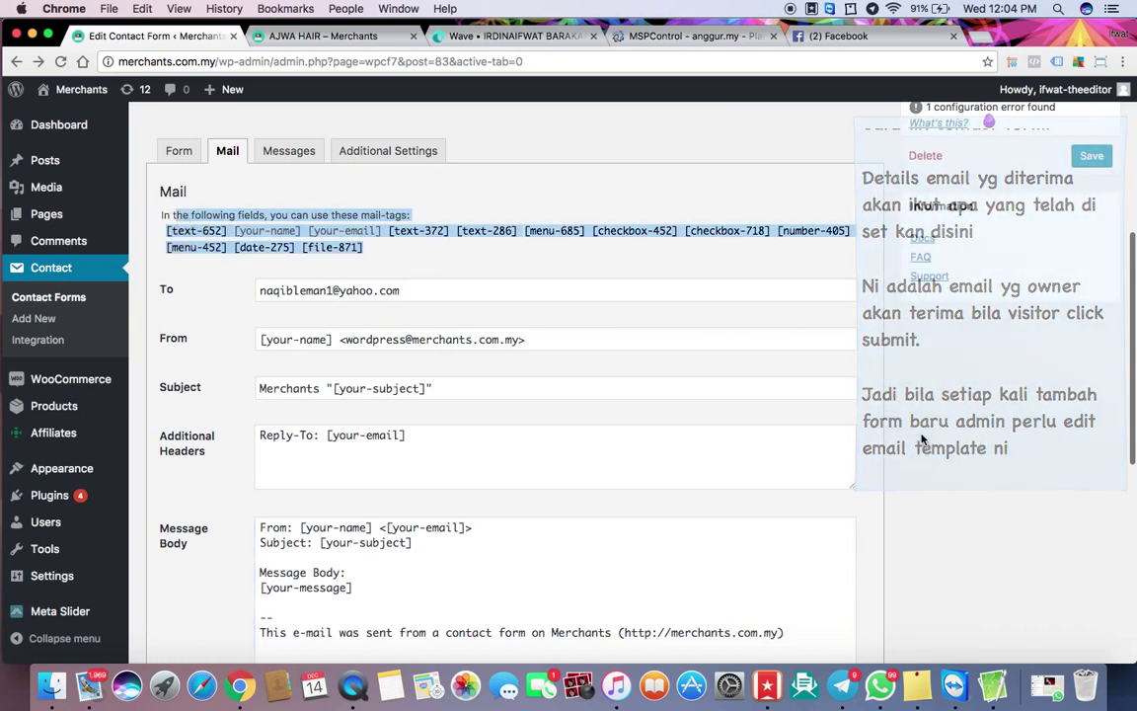
Add the note paragraph "Semua field yg ada atas ni yang perlu diletakkan kan dlm template email".
left_click(1027, 459)
key("Return")
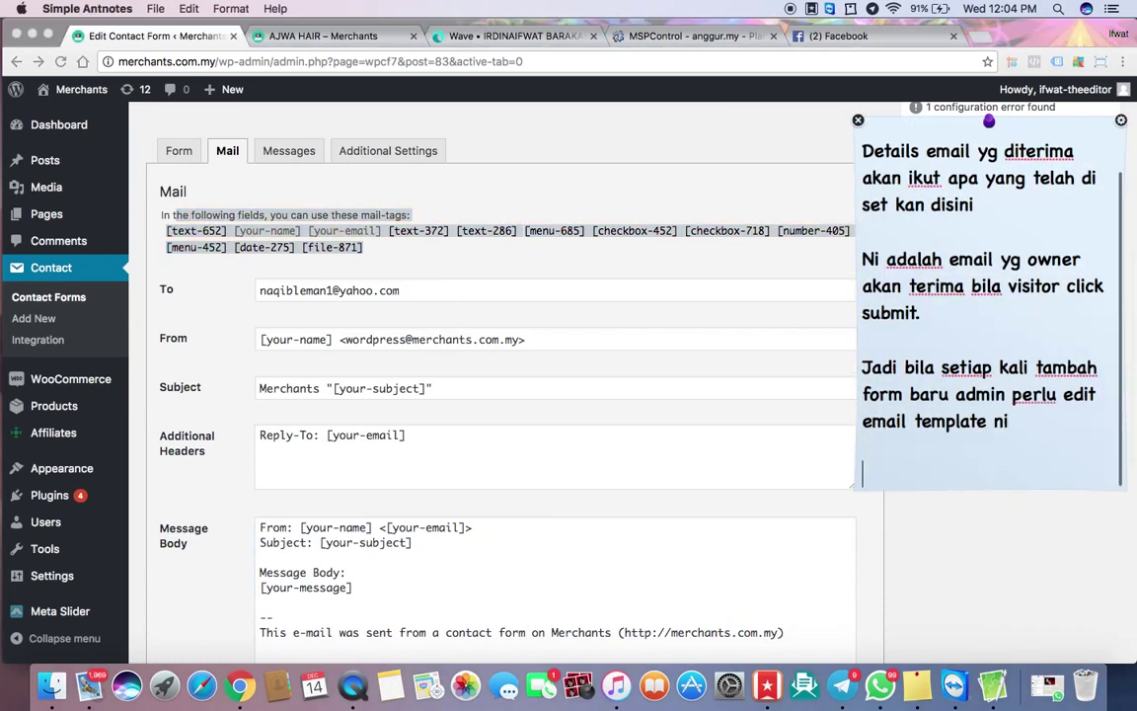
type("Semua ")
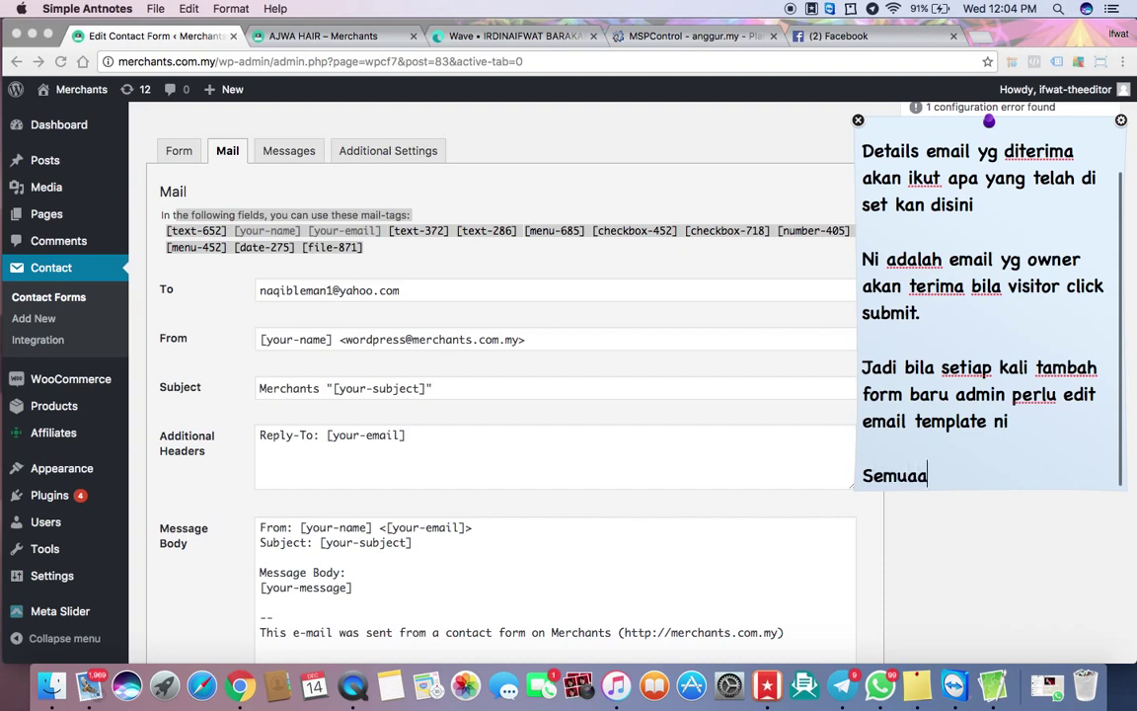
type("filed")
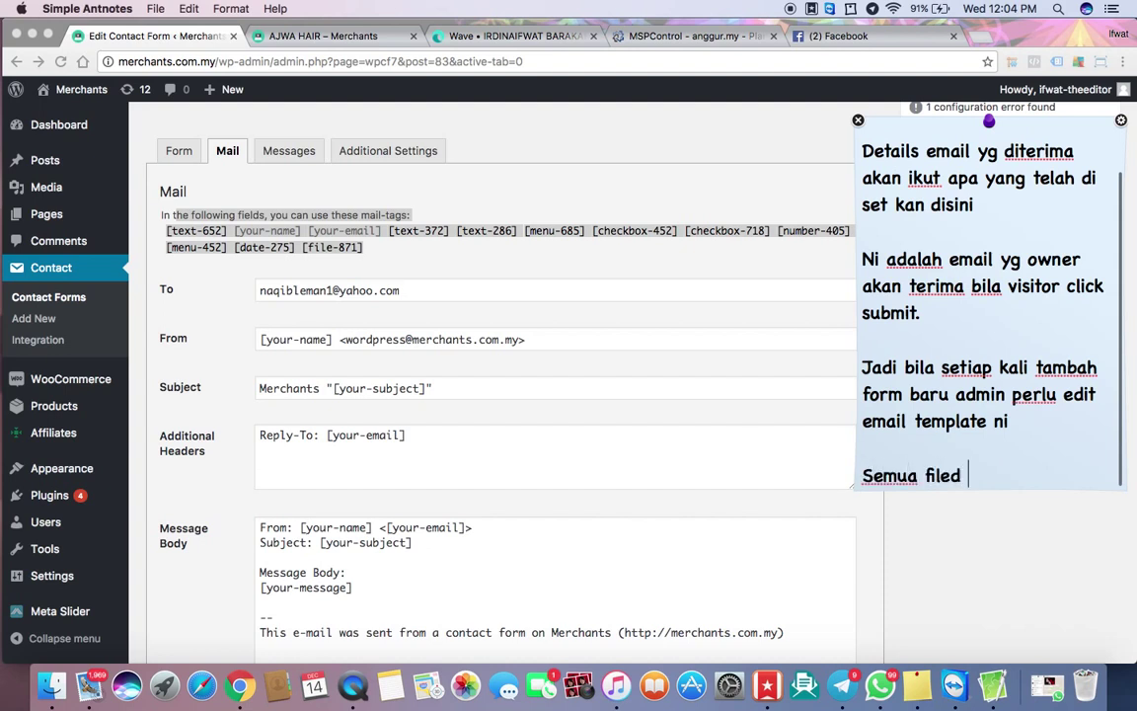
key("BackSpace")
key("BackSpace")
key("BackSpace")
type("eld yg ada")
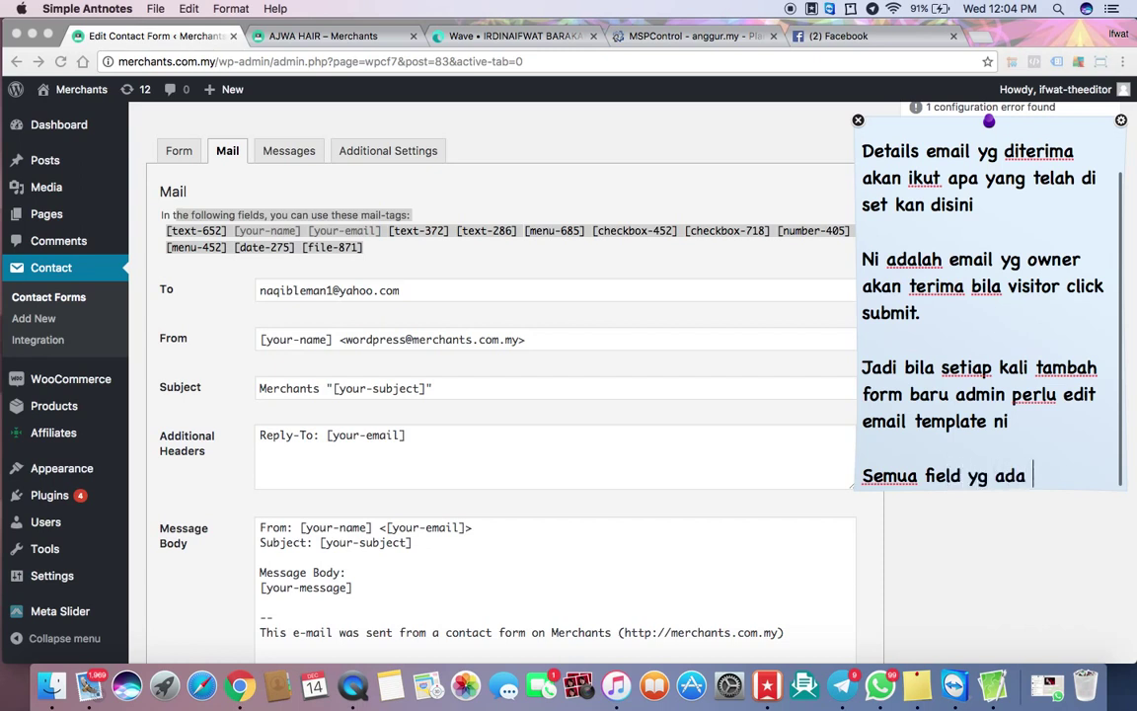
type(" atas ni yang perl")
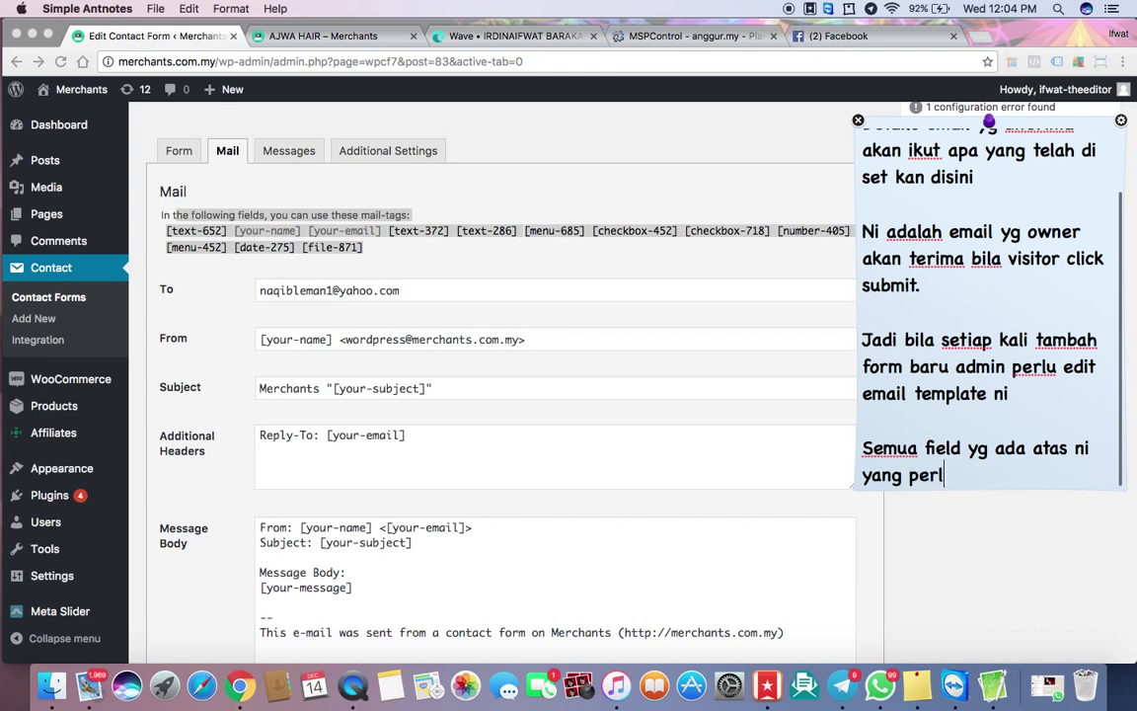
type("u diletakkan kan")
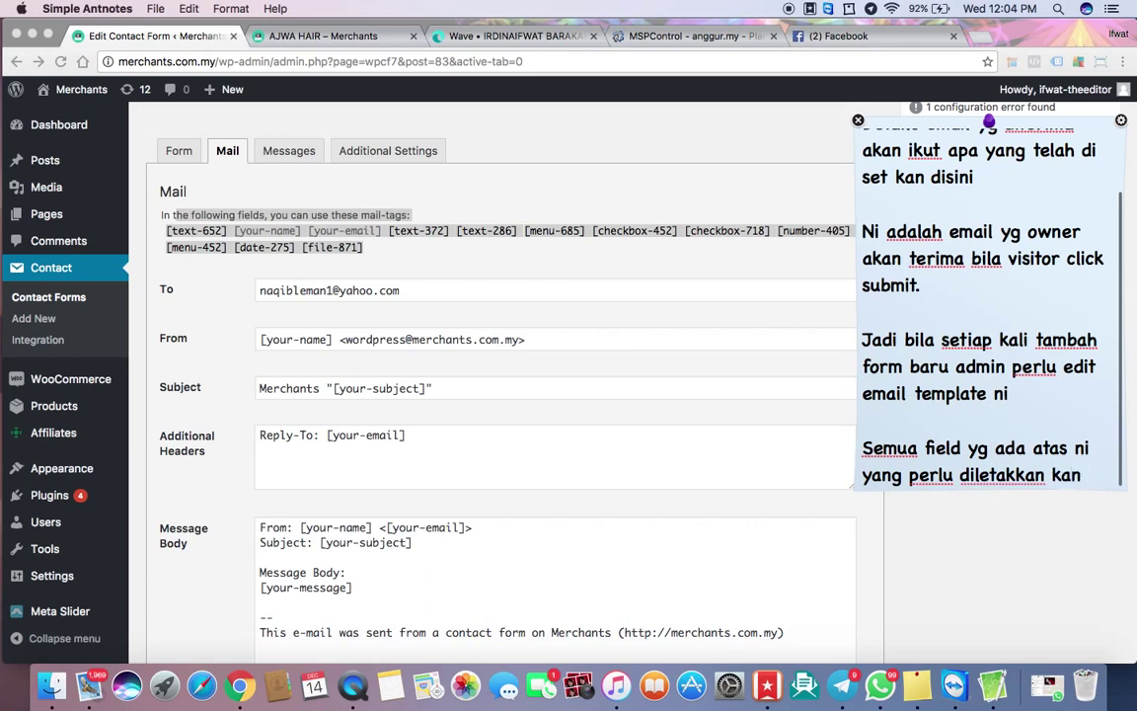
type(" dlm te")
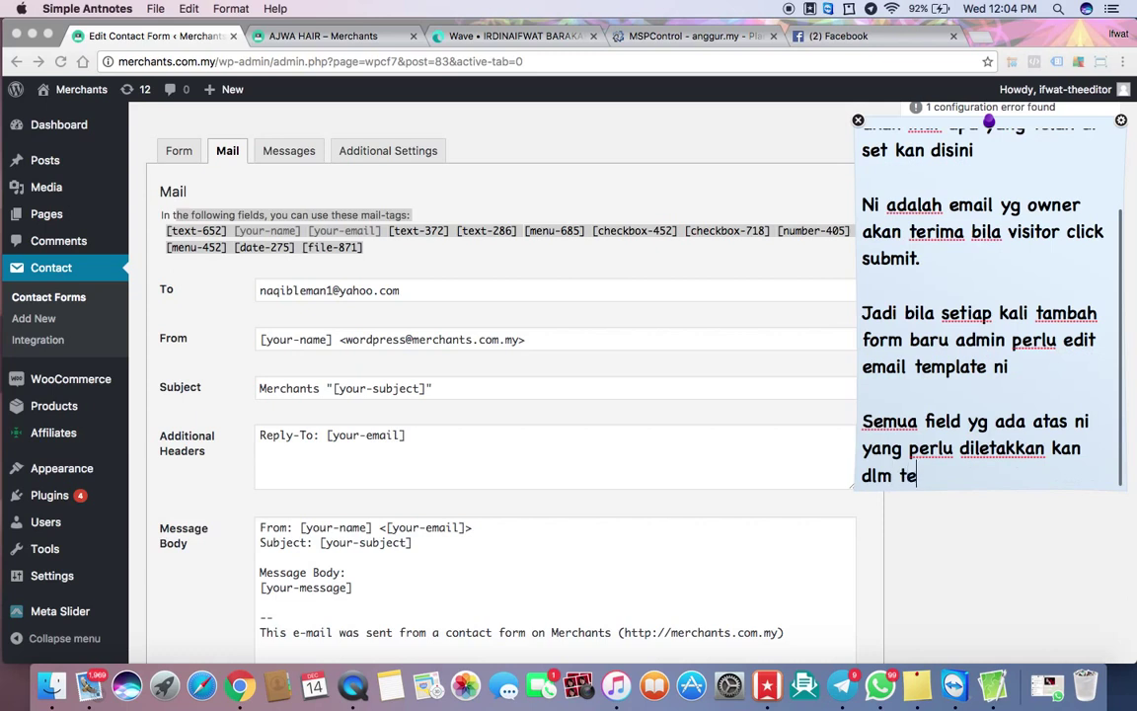
type("mplate ema")
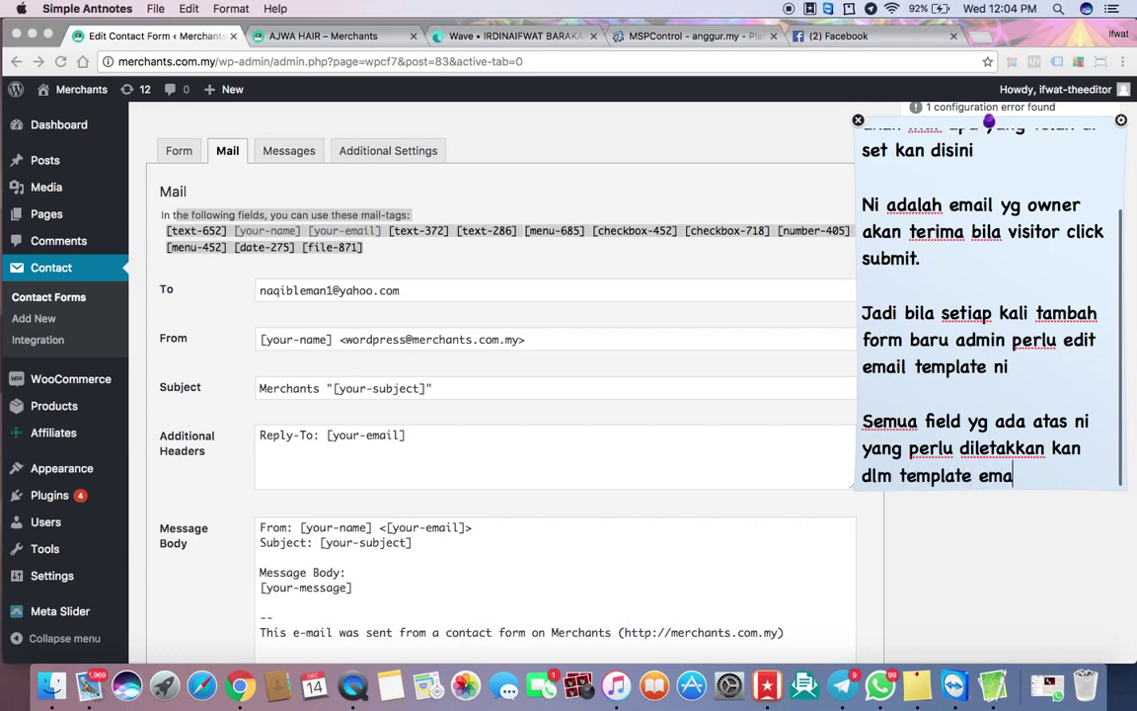
type("il")
Copy all the available mail-tags listed above the To field and paste them below [your-message] in the Message Body, after a blank line.
left_click(728, 283)
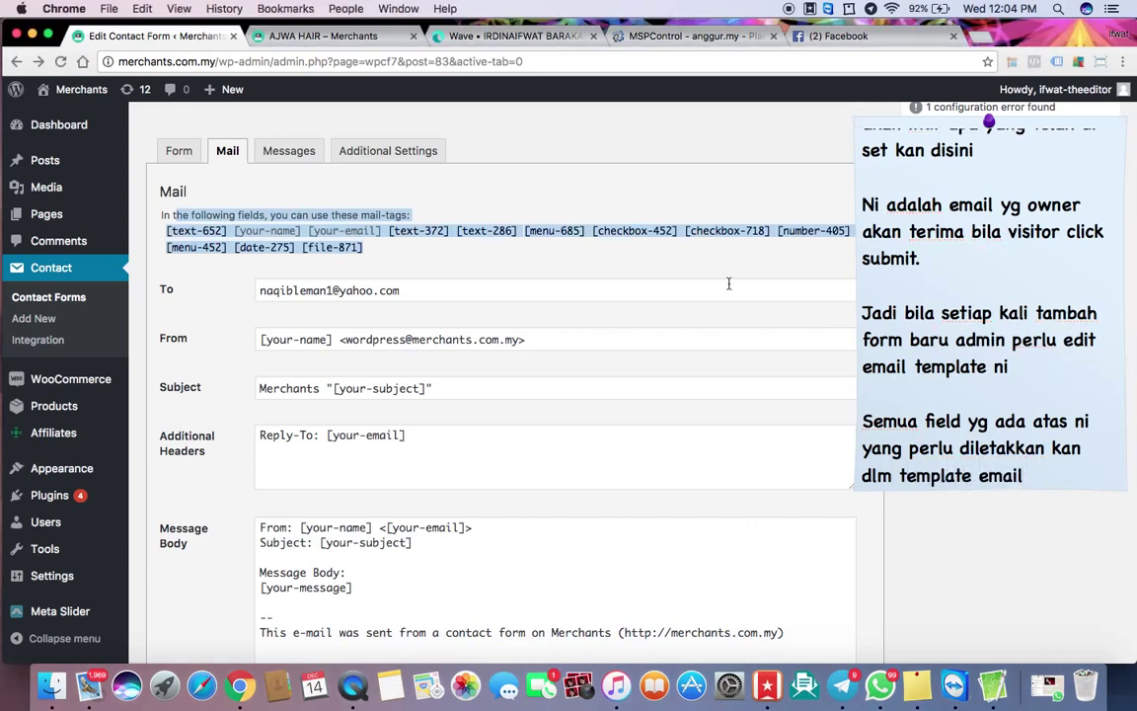
left_click(376, 245)
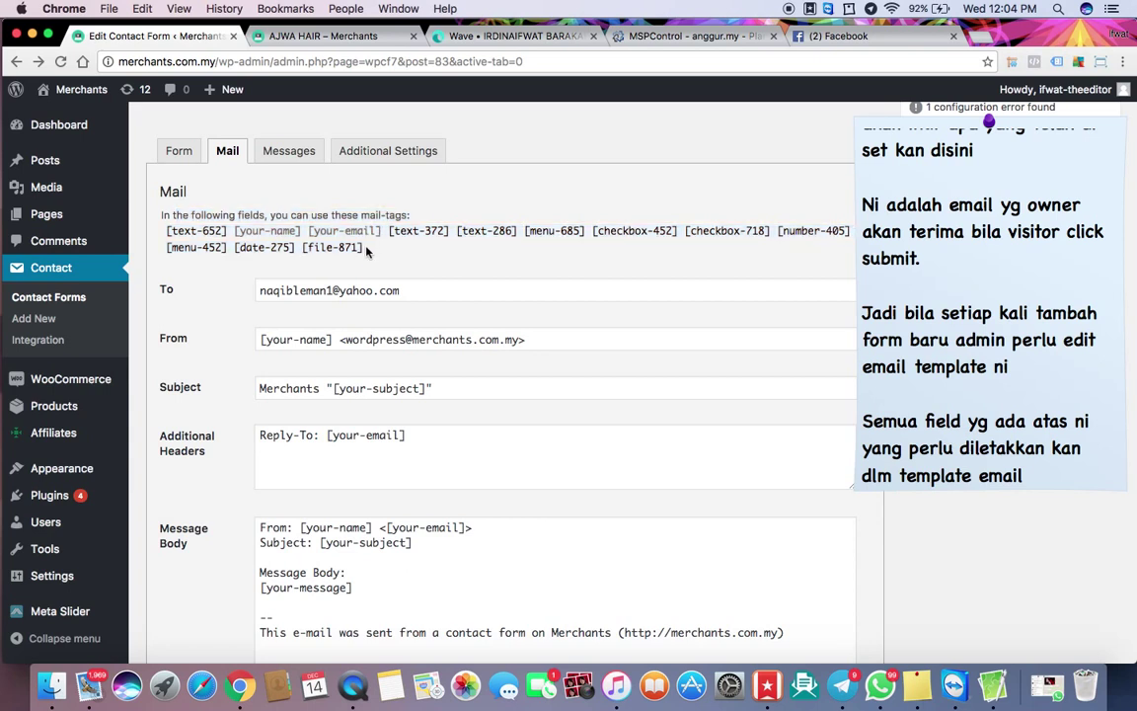
left_click_drag(365, 252, 160, 229)
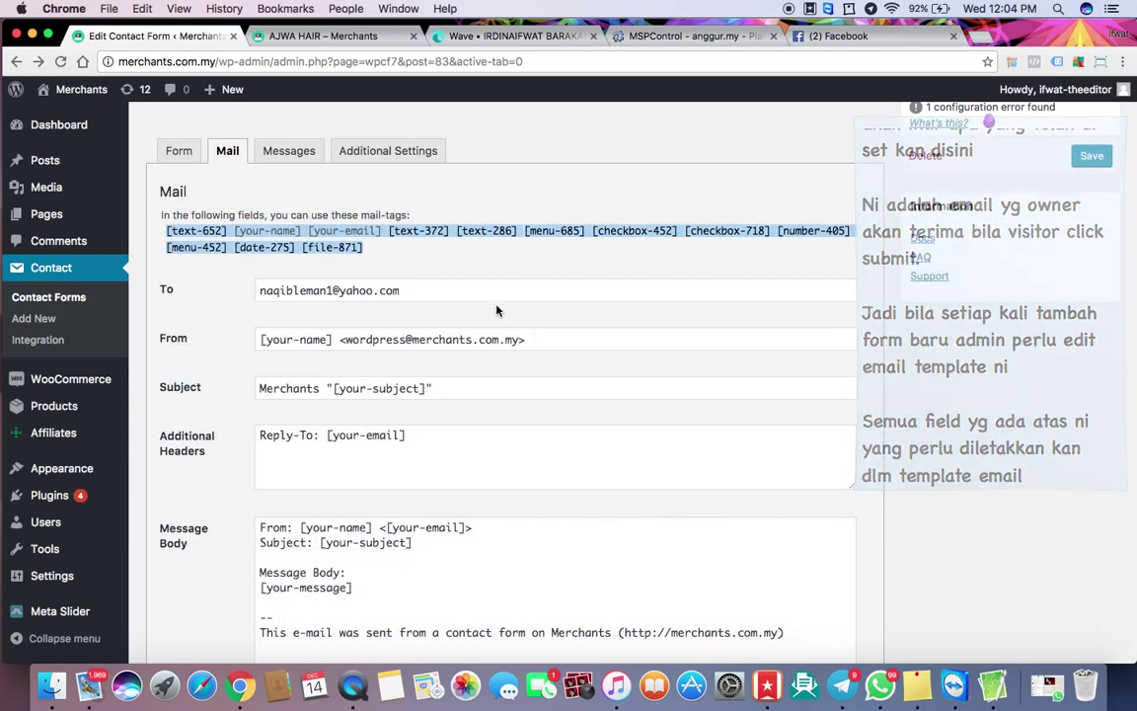
left_click(454, 215)
scroll(537, 449, "down", 5)
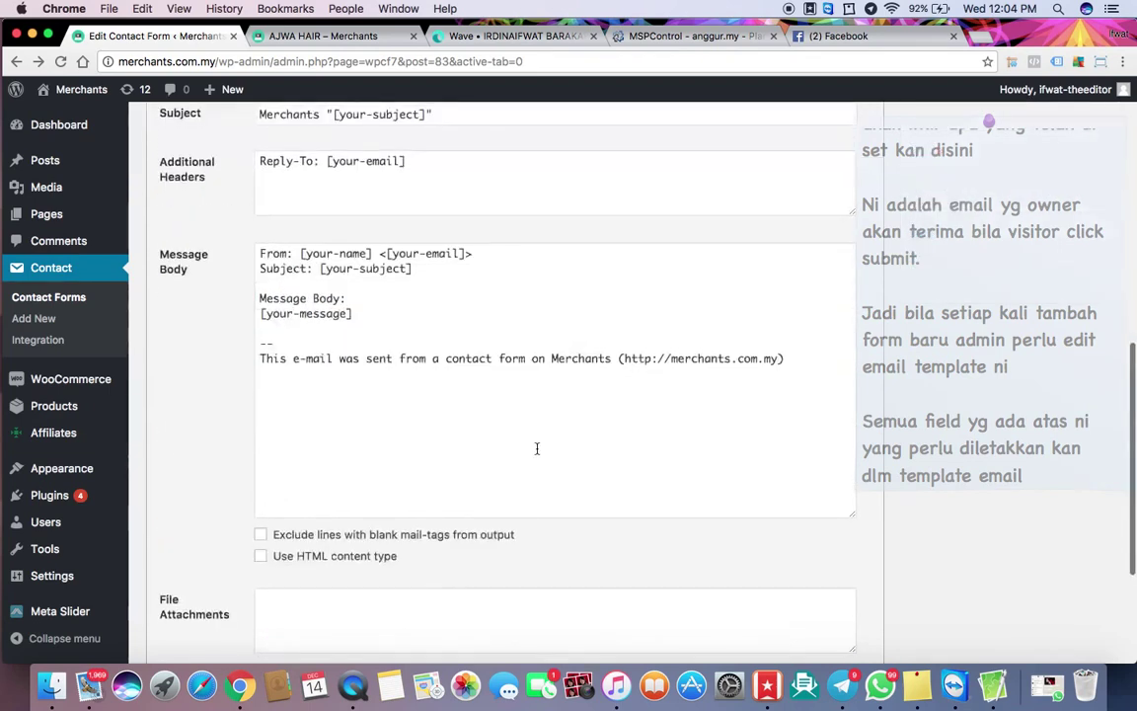
left_click(447, 314)
key("Return")
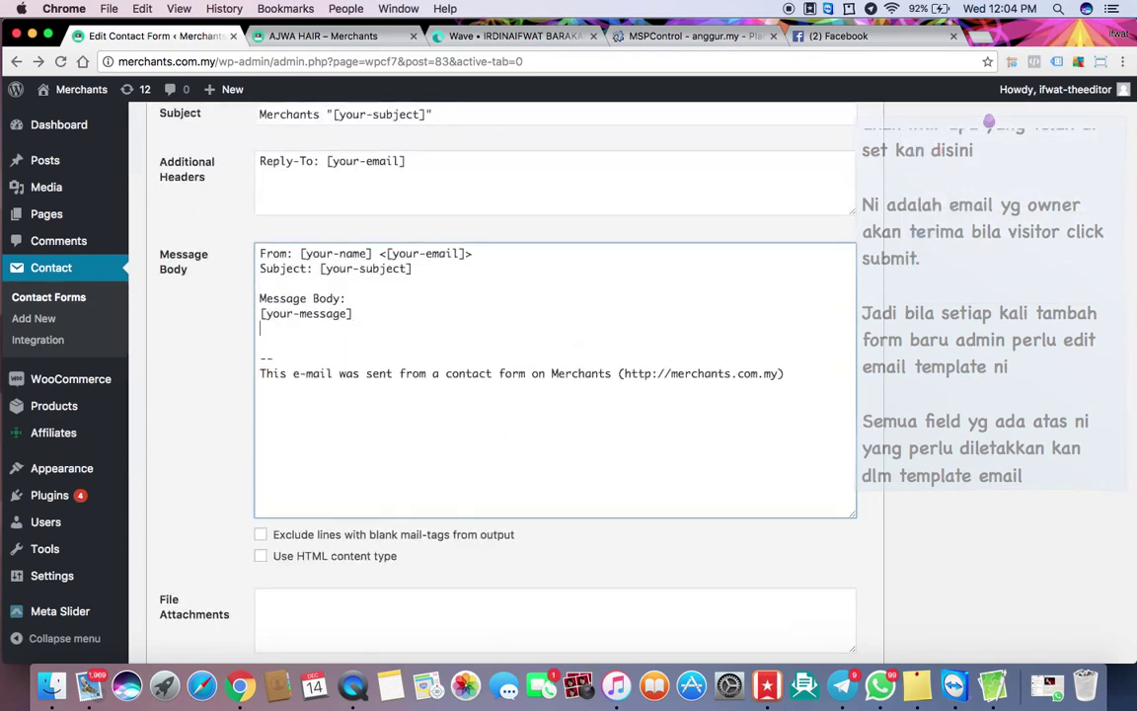
key("Return")
type("[text-652][your-name][your-email][text-372][text-286][menu-685][checkbox-452][checkbox-718][number-405][menu-452][date-275][file-871]")
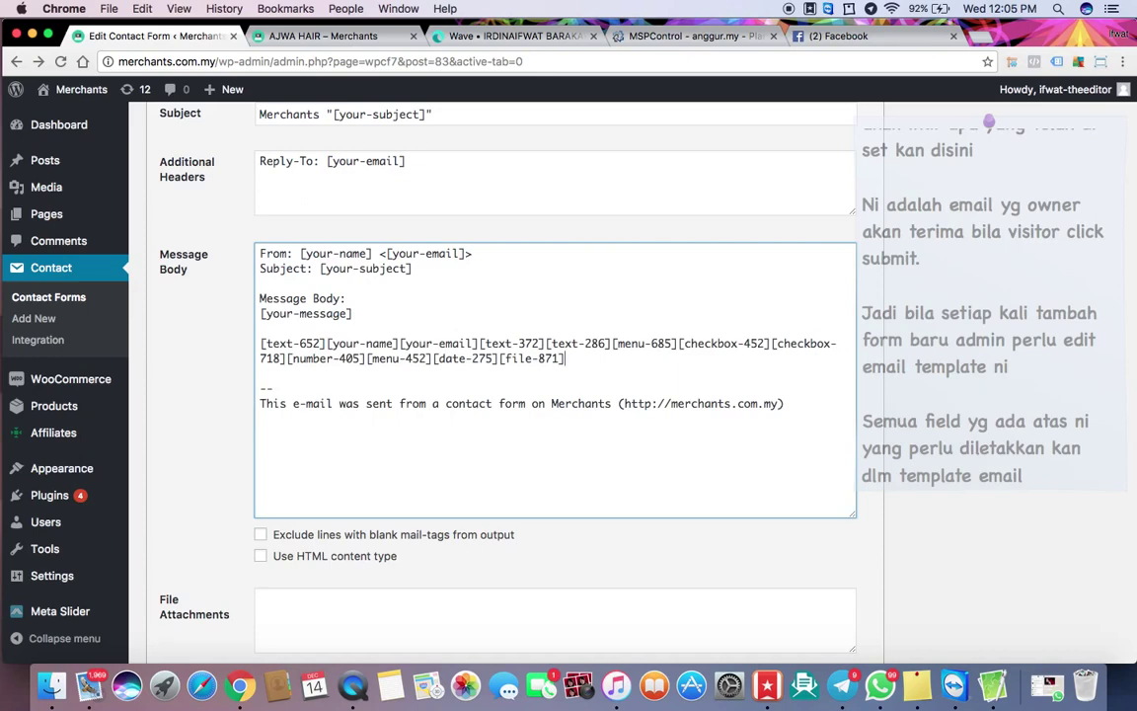
Add the note paragraph "dan template email boleh dikarang sendiri ayatnya oleh admin".
left_click(1031, 474)
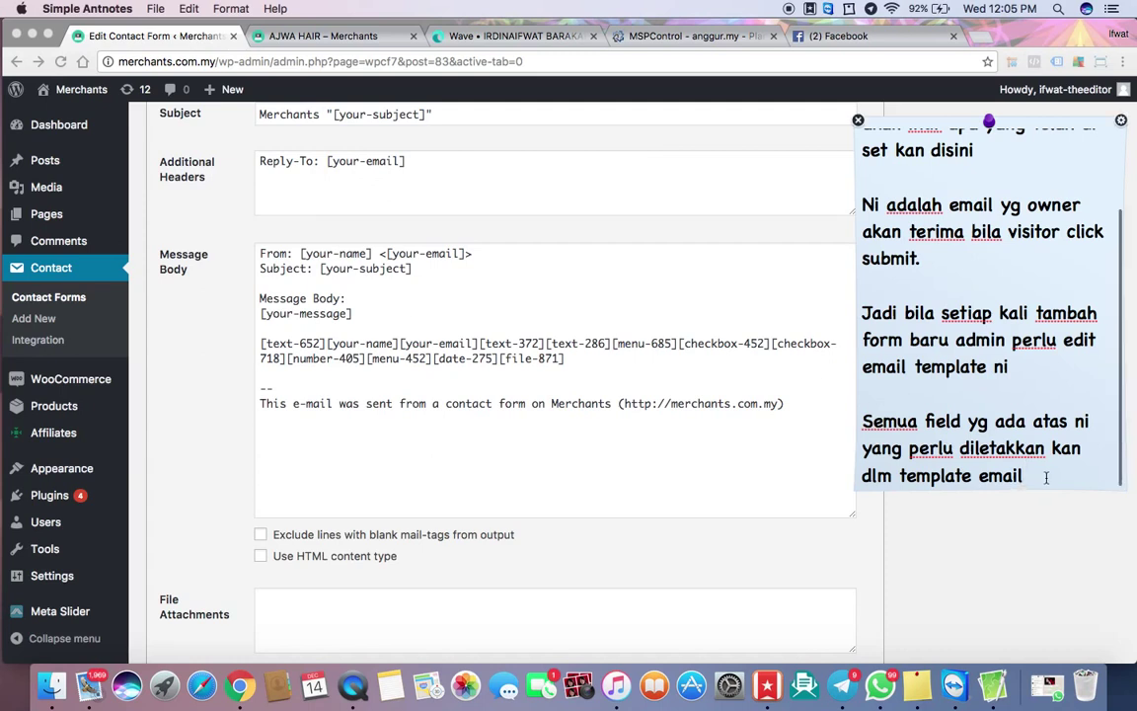
scroll(1046, 478, "down", 2)
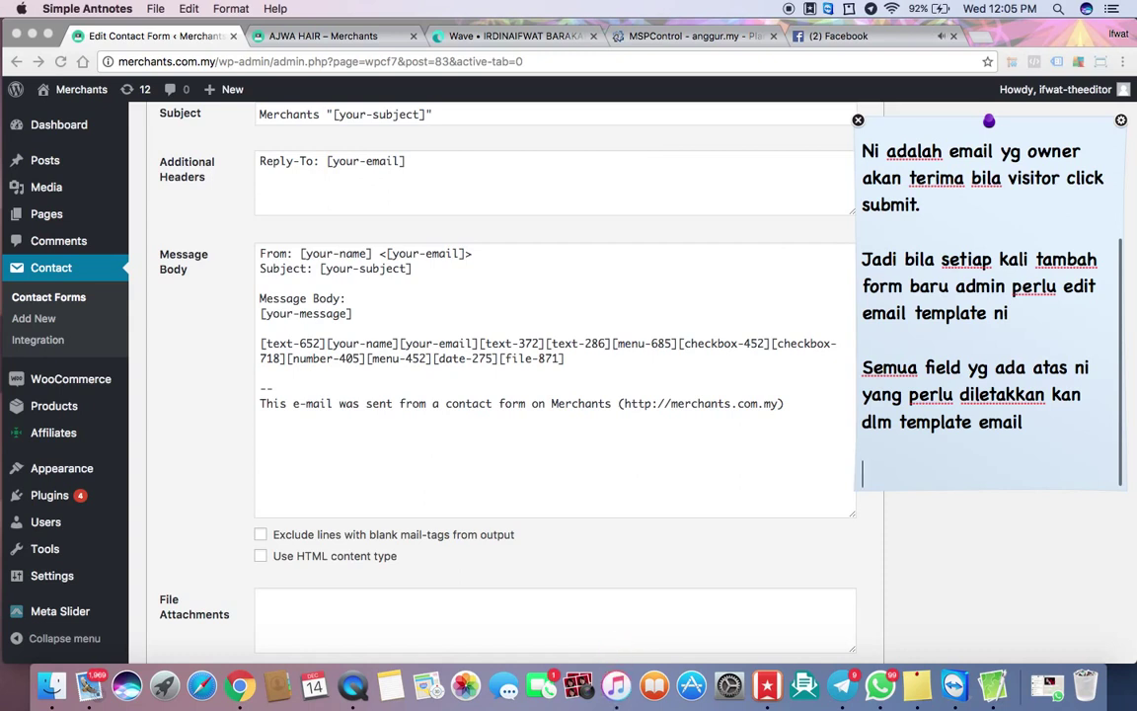
type("dan tu")
type("l")
key("BackSpace")
key("BackSpace")
key("BackSpace")
type("templare")
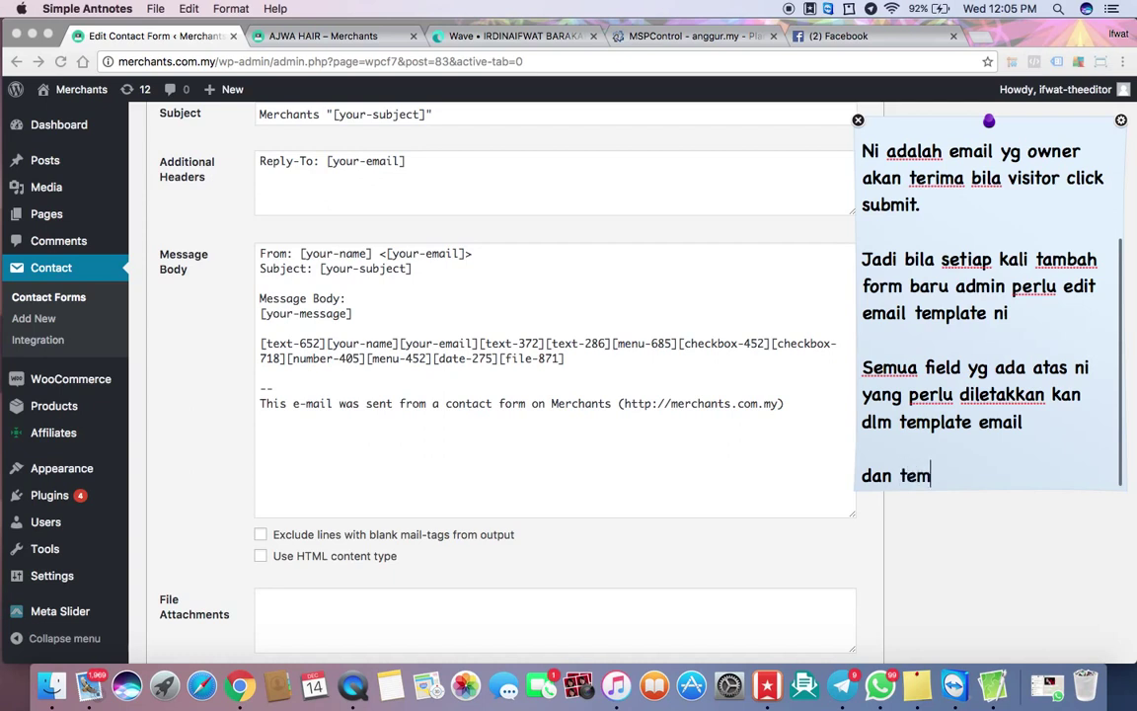
key("BackSpace")
key("BackSpace")
type("te ")
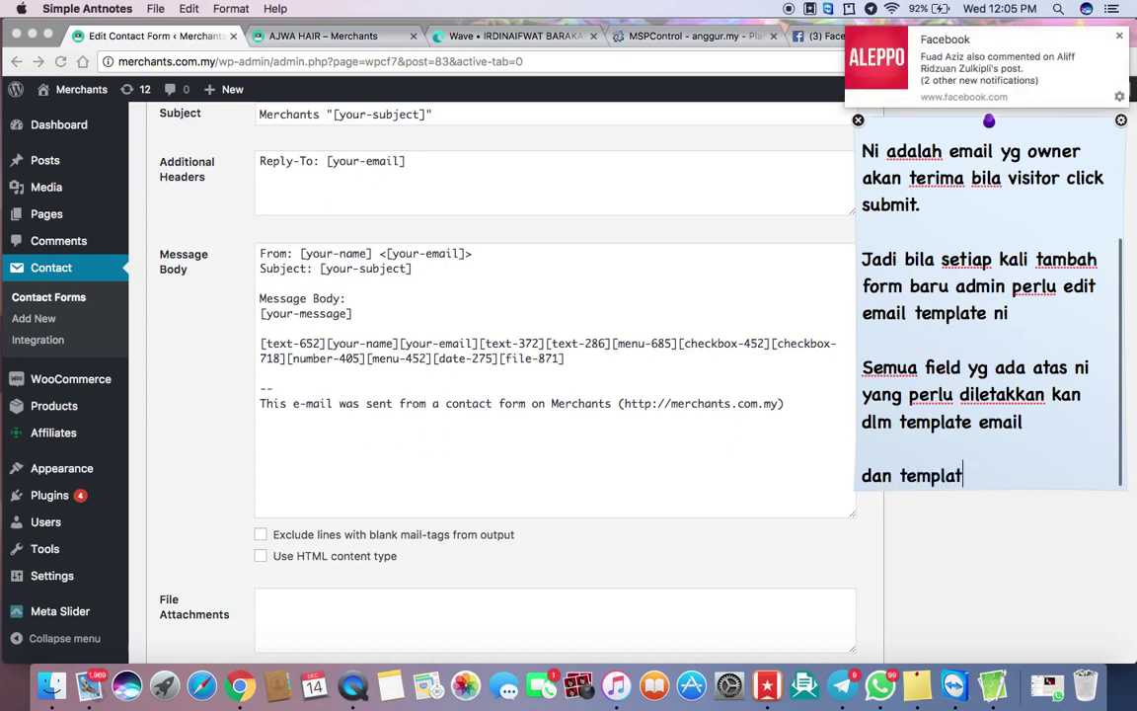
type("email")
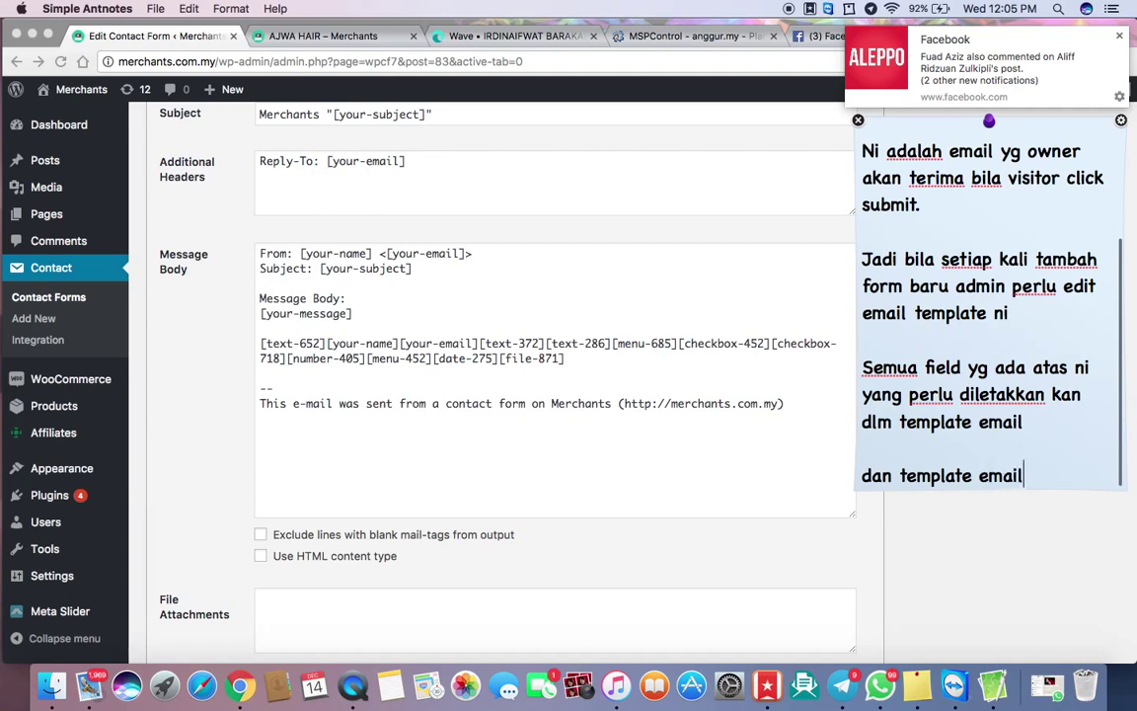
type("boleh dikar")
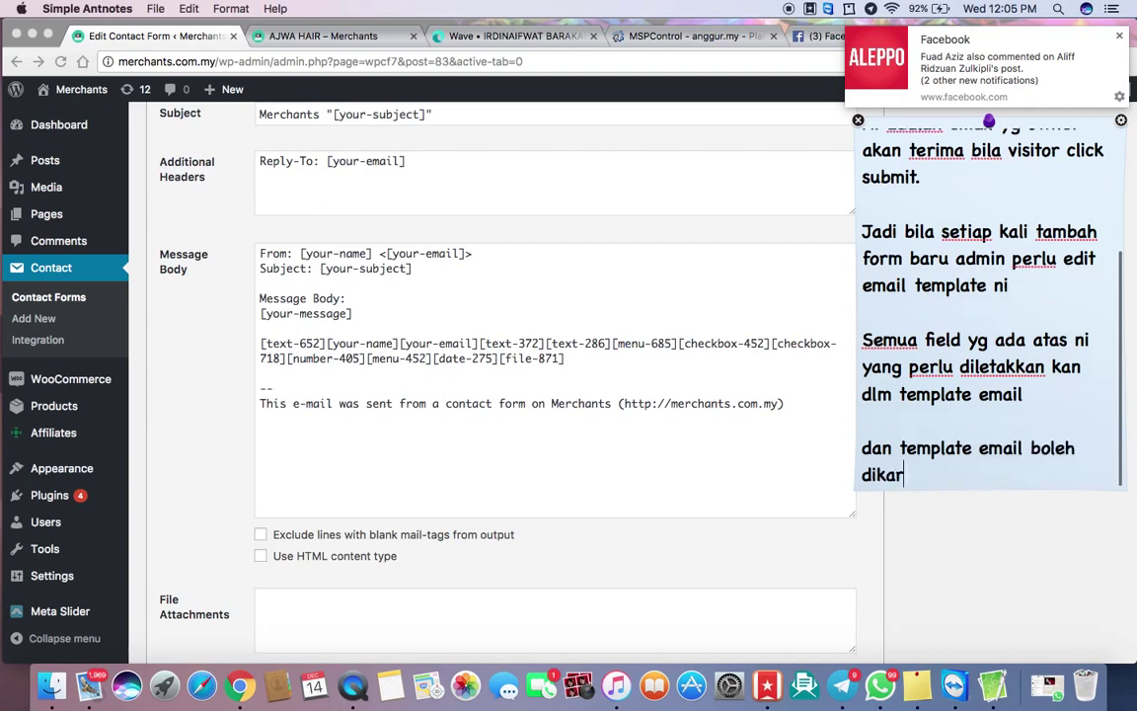
type("ang sendiri")
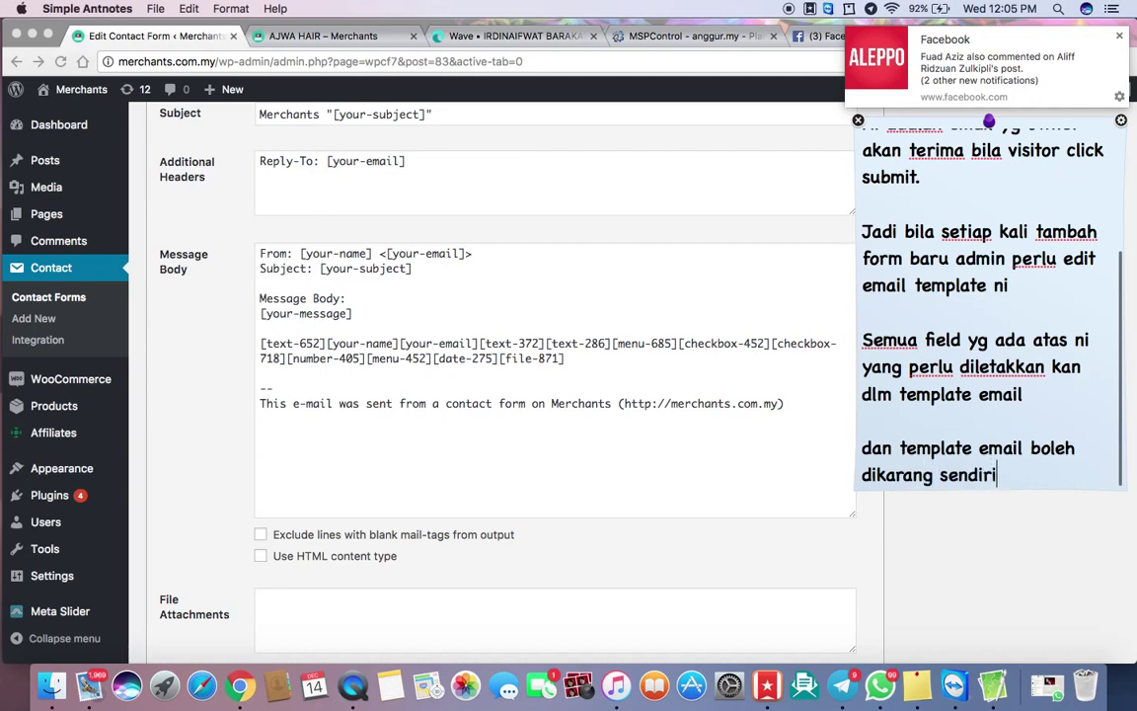
type(" ayatnya o")
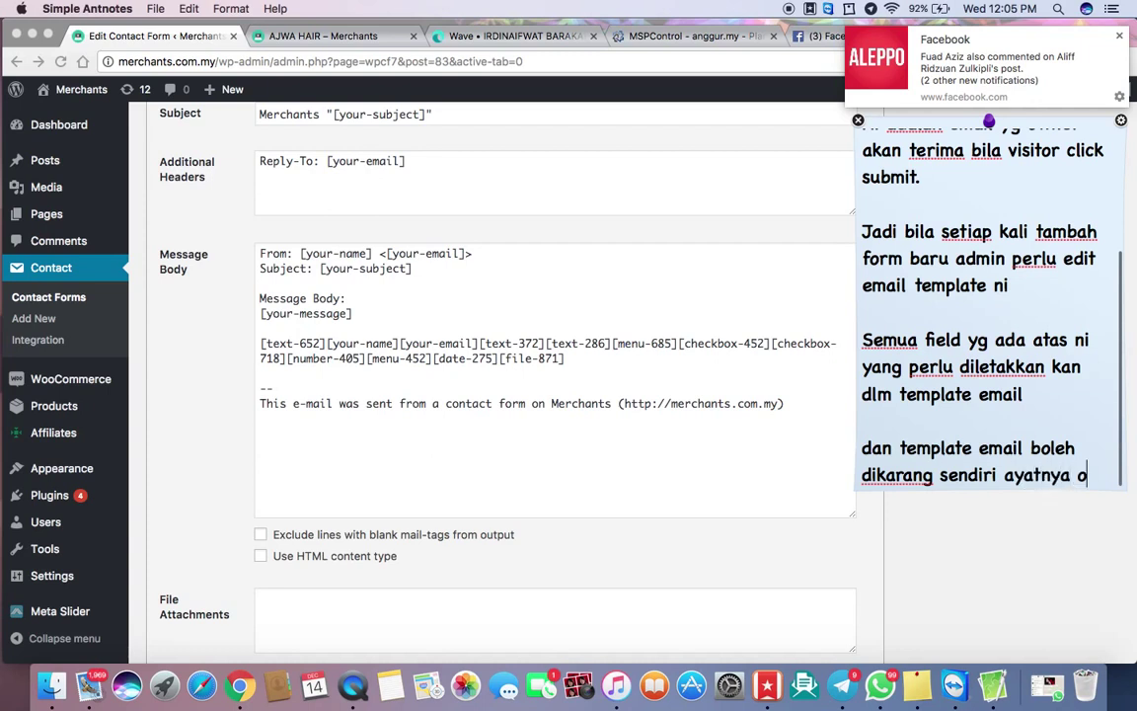
type("leh admin")
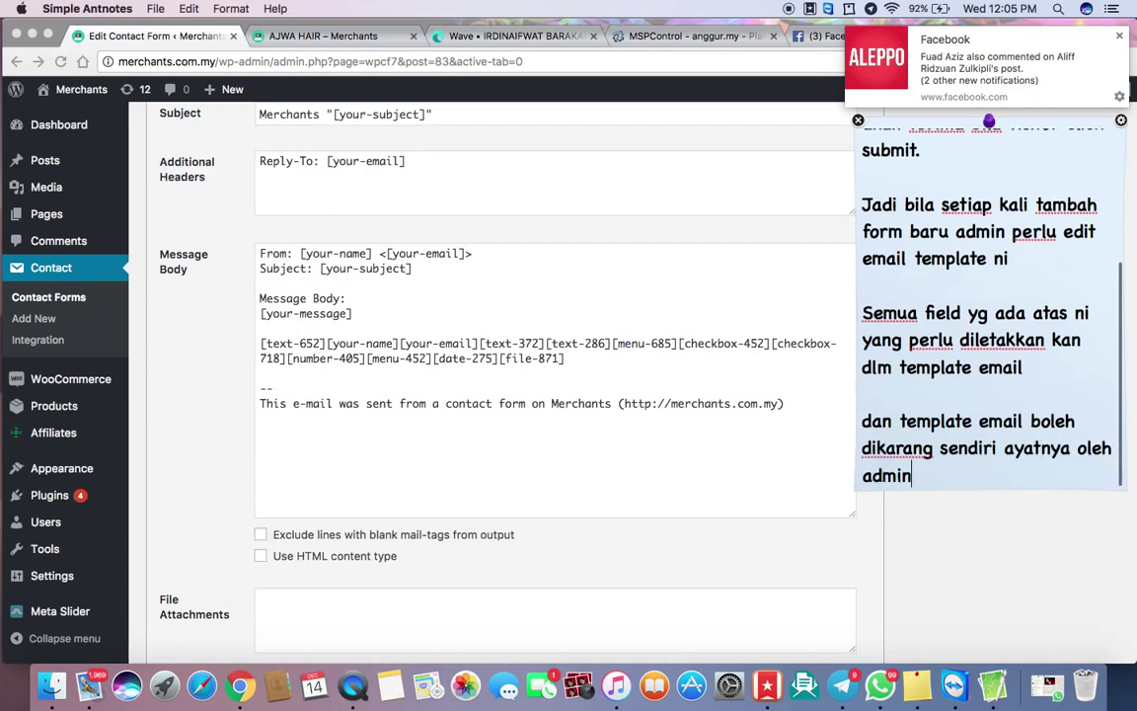
In the Message Body, break the line after [text-652] and label the [your-name] tag with "NAMA: ".
left_click(538, 368)
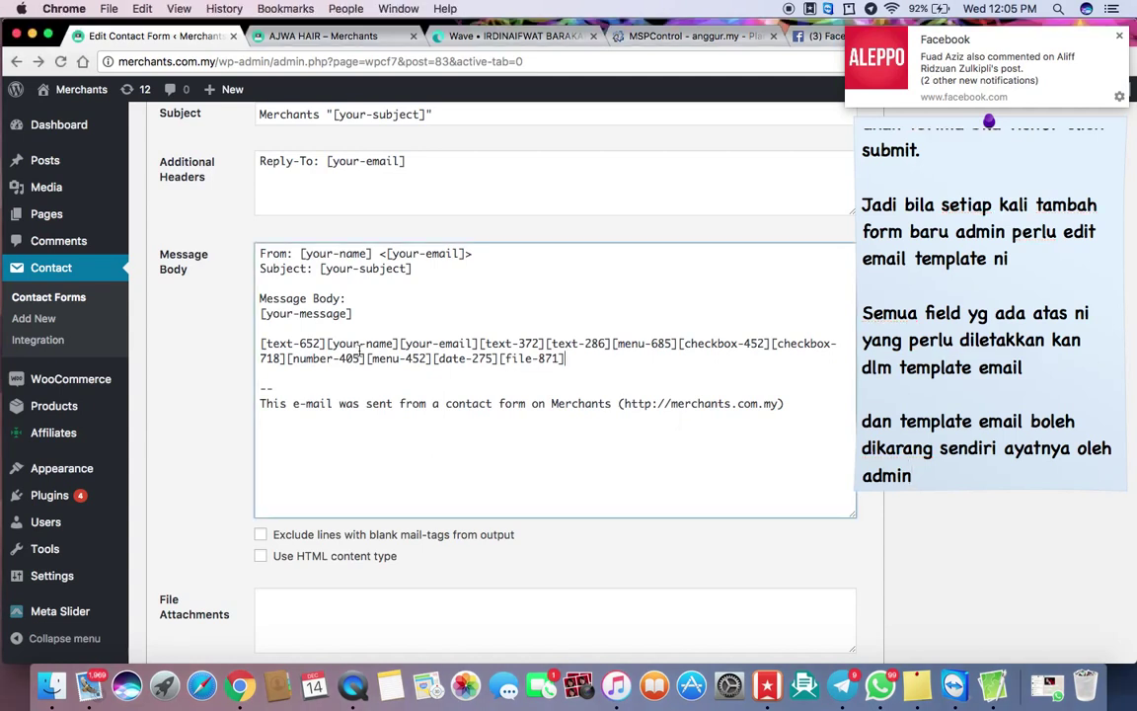
left_click(328, 344)
key("Return")
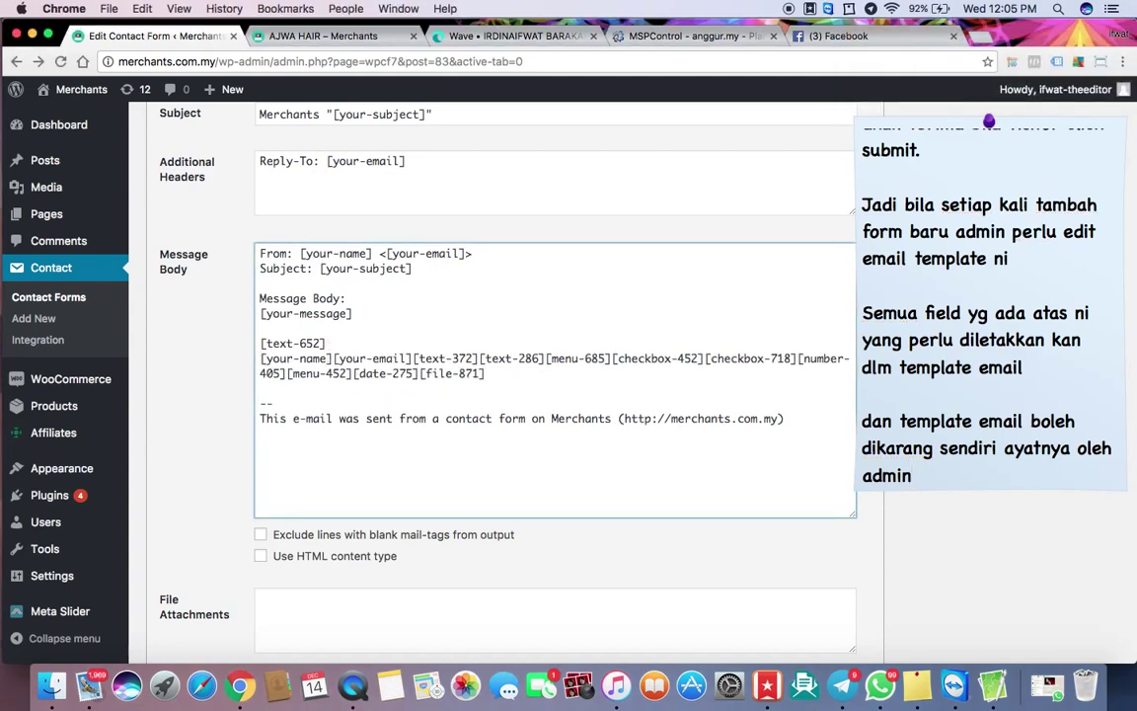
type("NAMA")
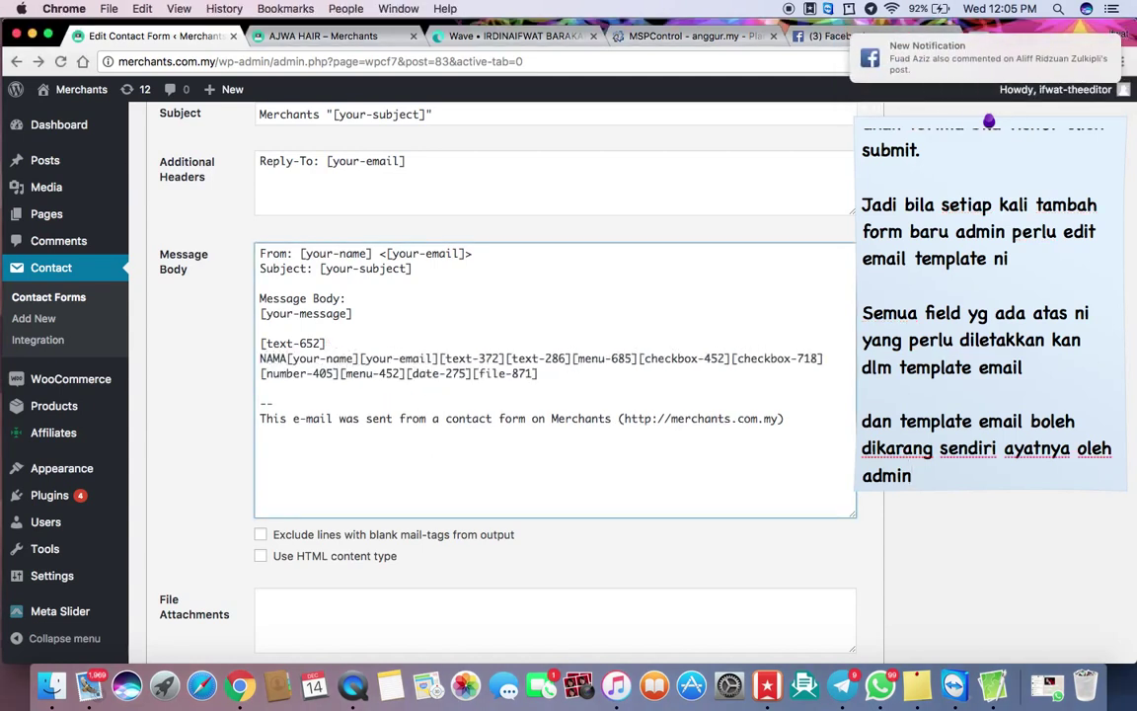
type(":")
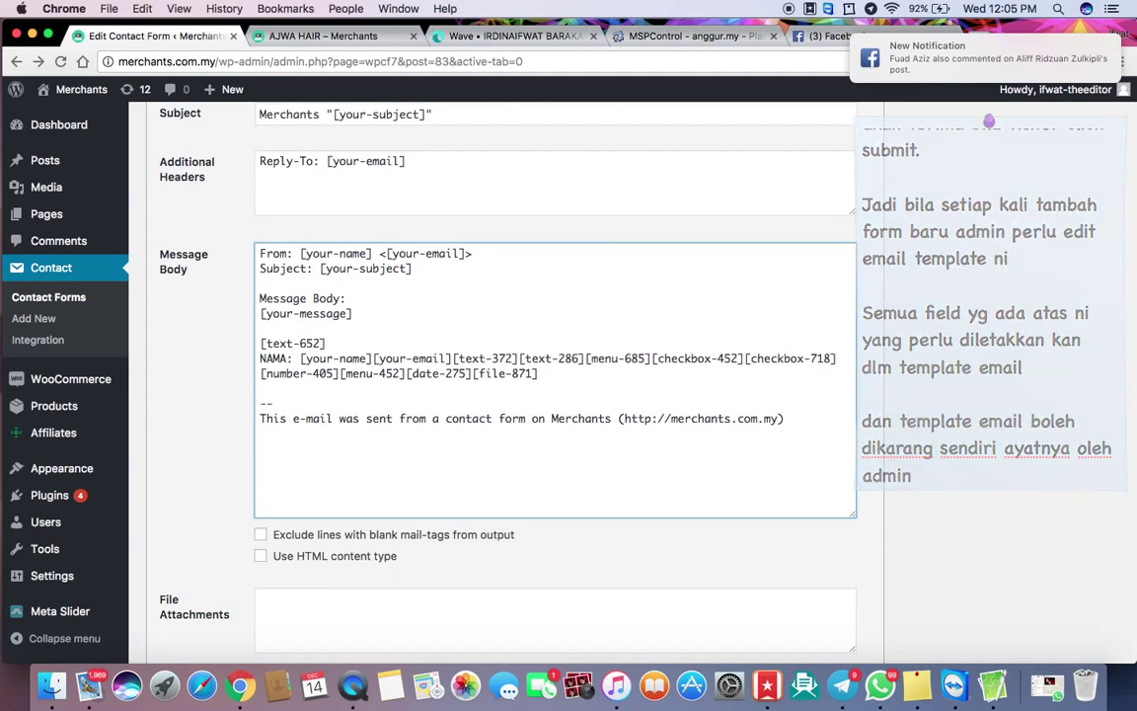
Put [your-email] on its own line labelled "Email: " and separate the remaining mail-tags below it with a blank line.
left_click(374, 360)
key("Return")
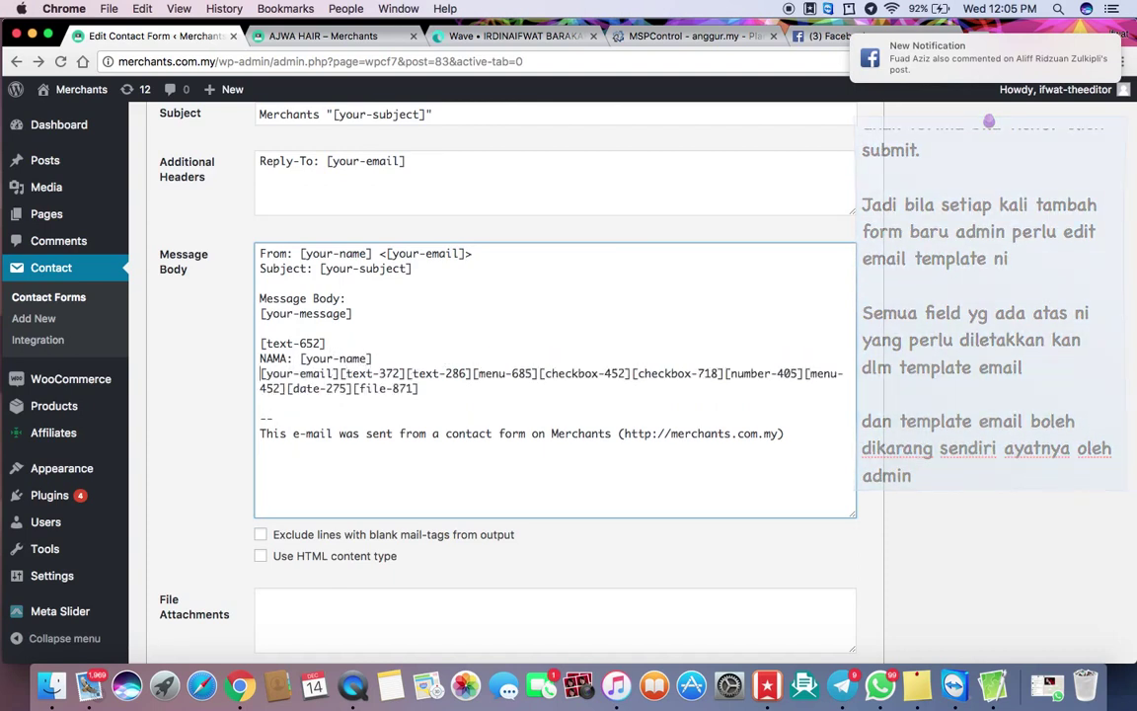
type("Email:")
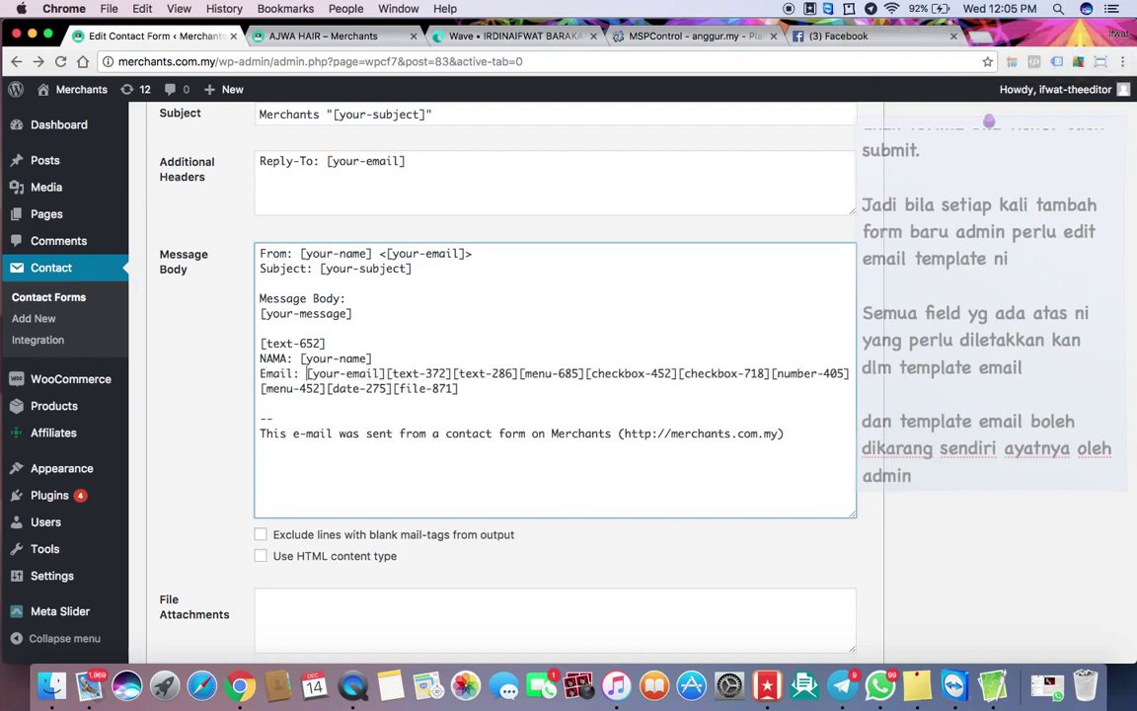
key("Return")
key("BackSpace")
key("Return")
key("Return")
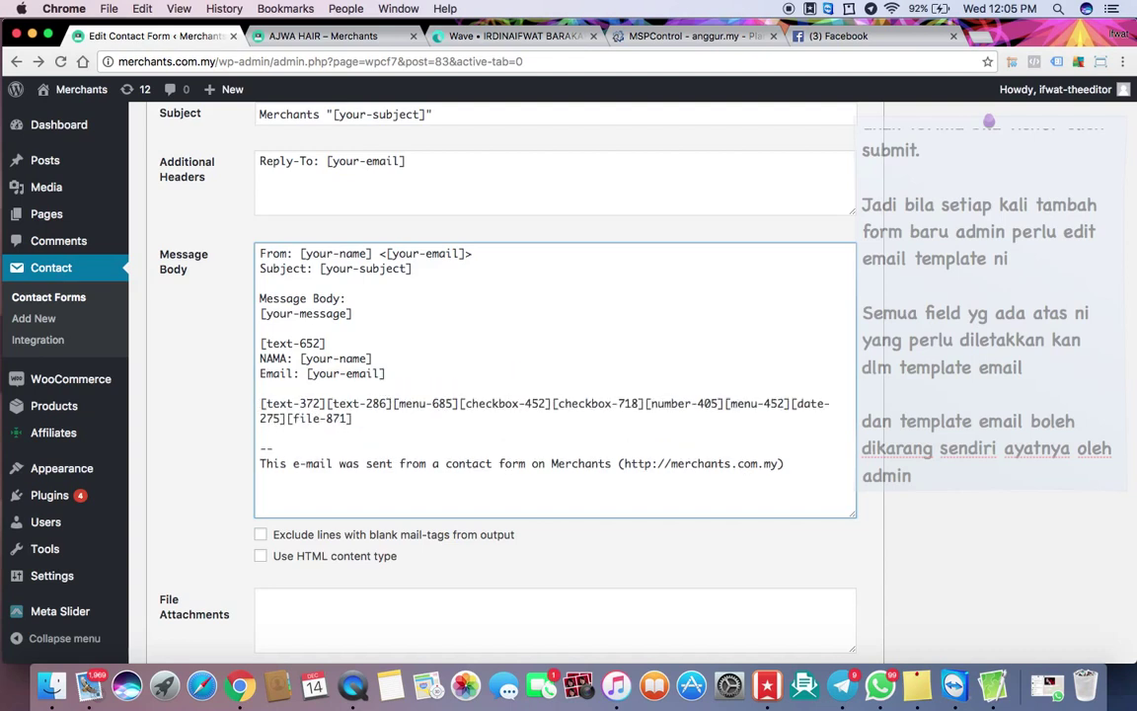
Add the closing paragraph "dan seterusnya" to the note.
left_click(942, 487)
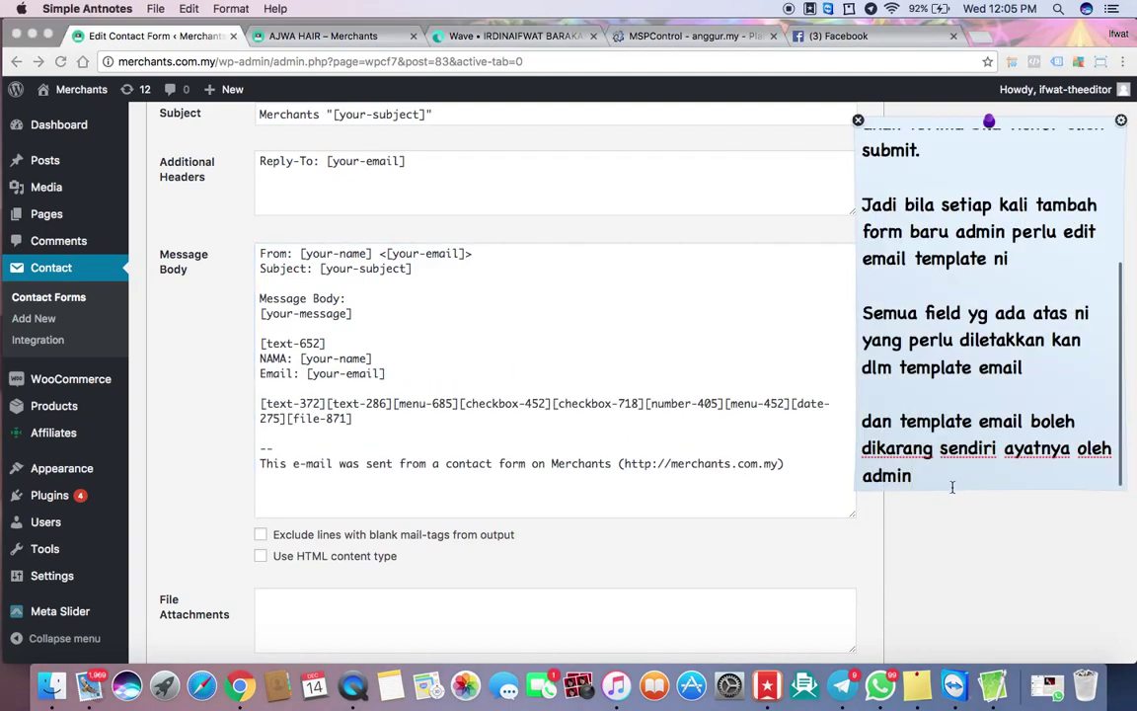
key("Return")
key("Return")
type("dan sert")
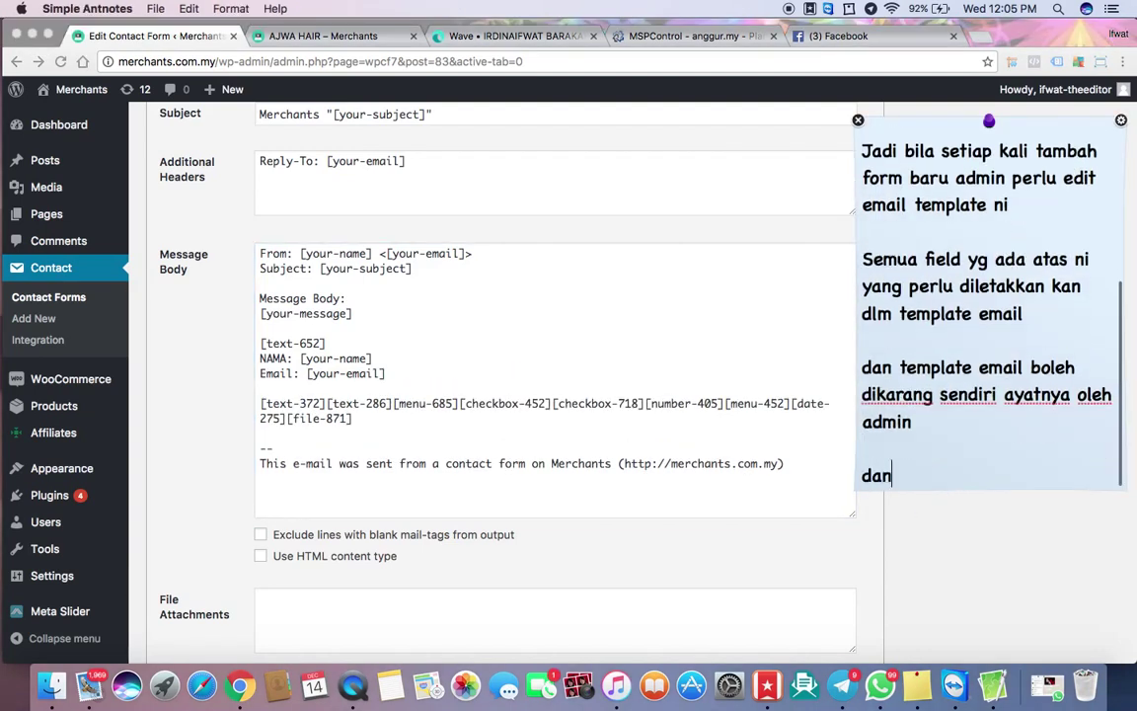
key("BackSpace")
key("BackSpace")
type("terusnya")
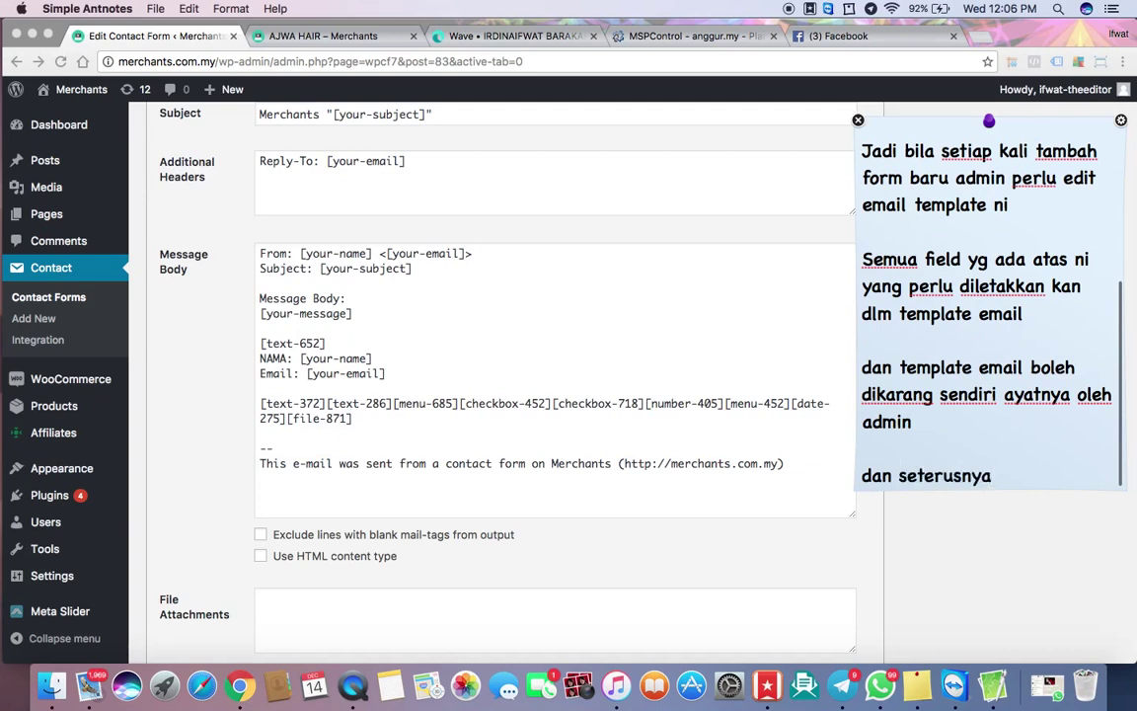
right_click(358, 692)
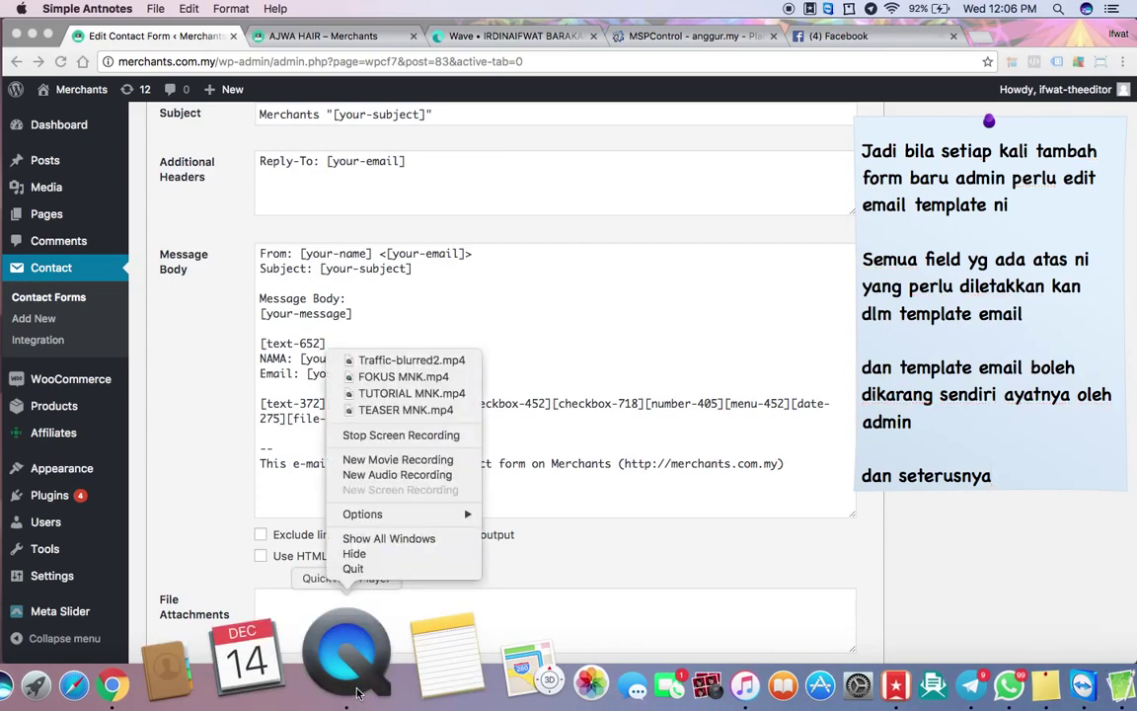